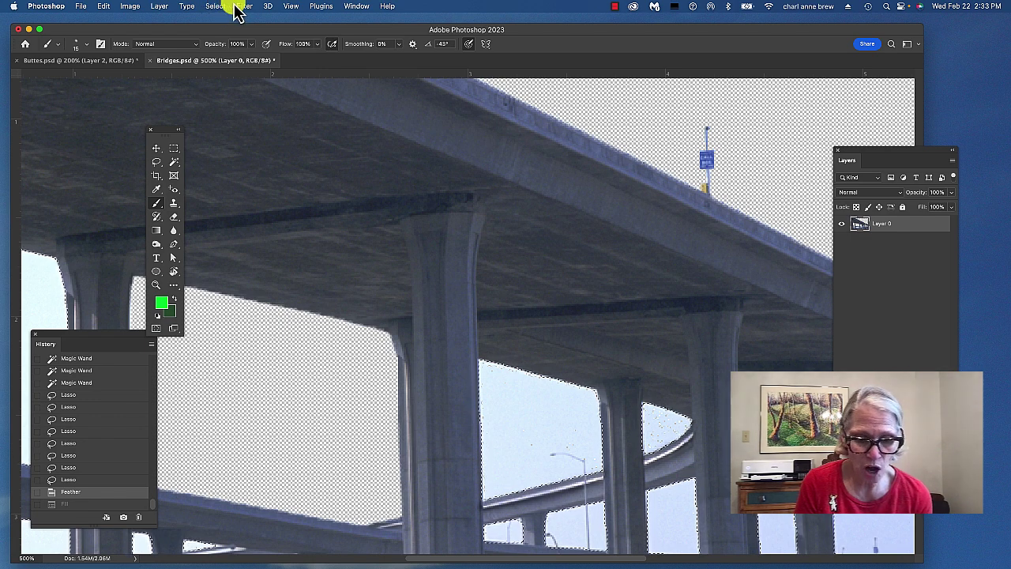
Step: Zoom in on the bridge and pan to the white sky gap between the pillars
{"action": "left_click", "coordinate": [215, 11]}
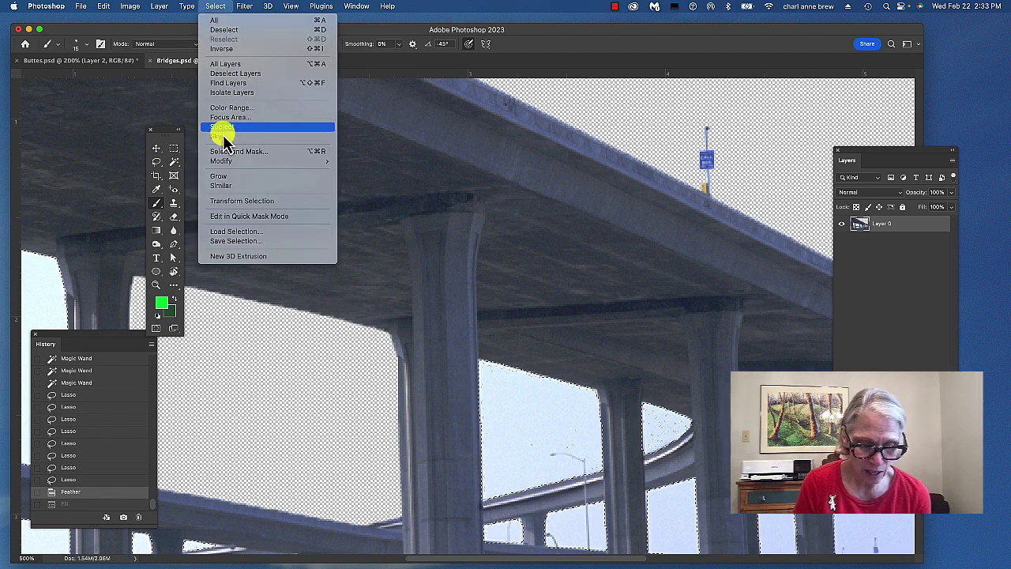
{"action": "mouse_move", "coordinate": [228, 162]}
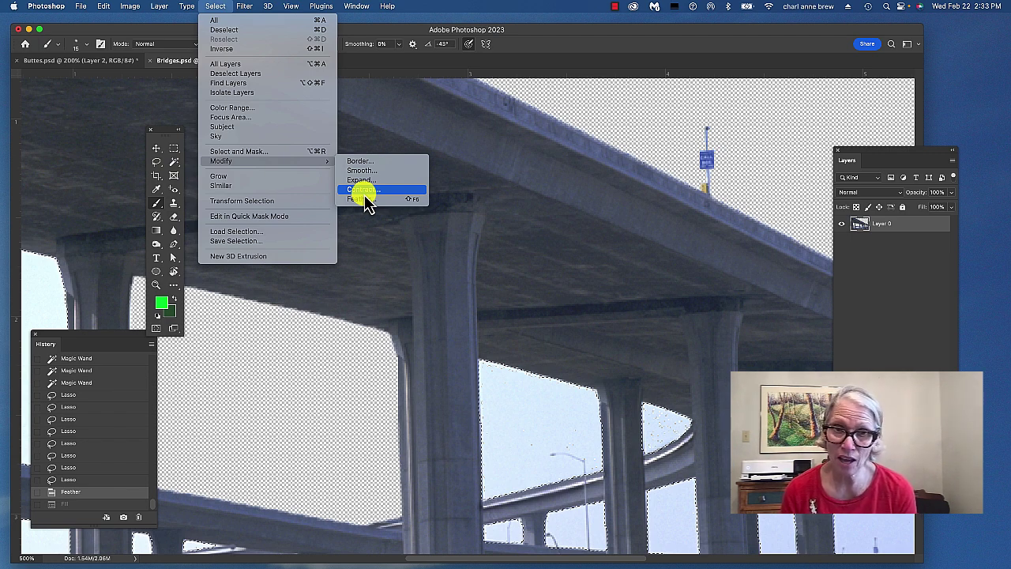
{"action": "left_click", "coordinate": [609, 32]}
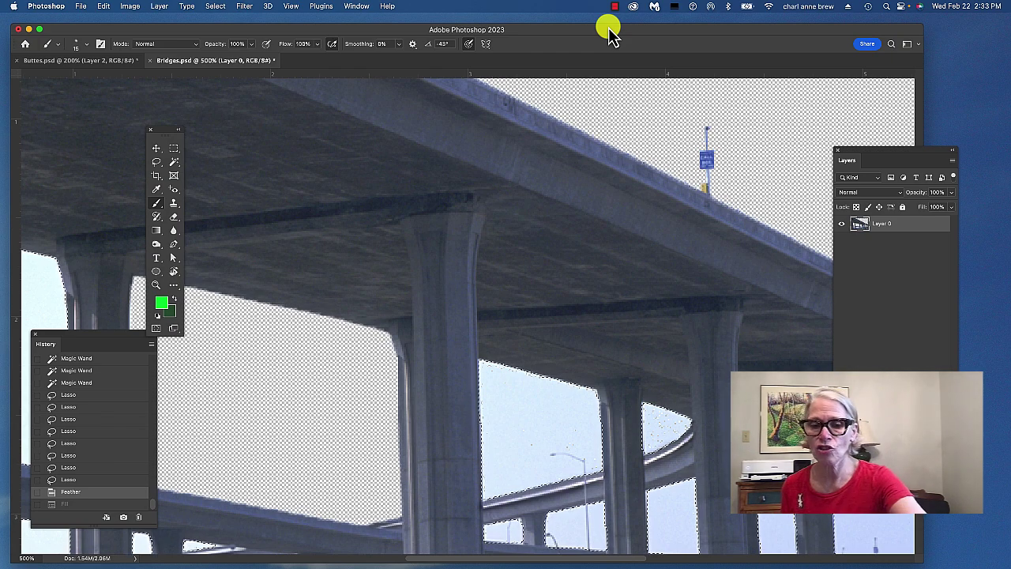
{"action": "key", "text": "super+equal"}
{"action": "key", "text": "super+equal"}
{"action": "key", "text": "super+equal"}
{"action": "key", "text": "super+equal"}
{"action": "left_click_drag", "start_coordinate": [671, 511], "coordinate": [512, 280]}
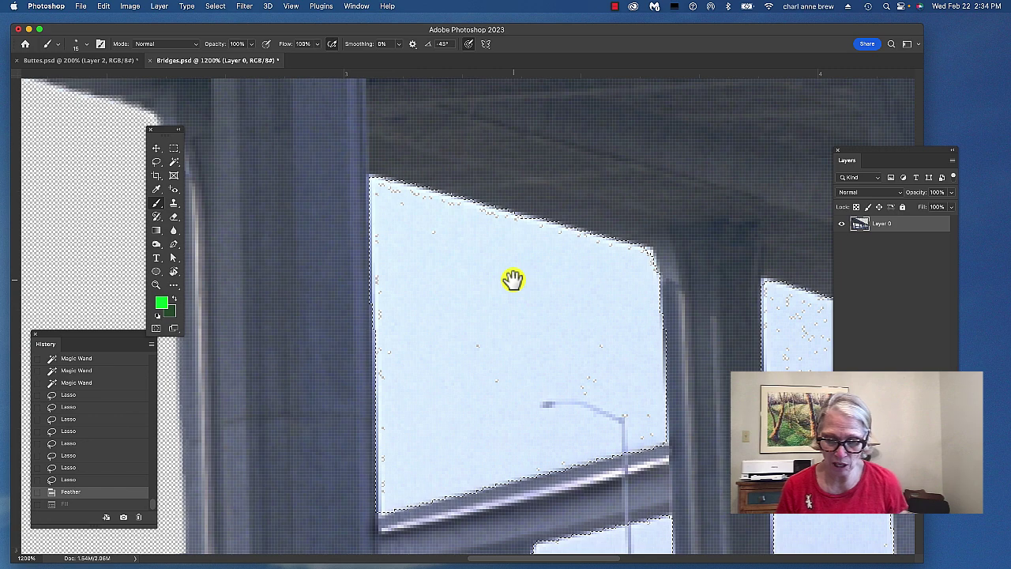
Step: With the Lasso, add the gap's missed top-right corner and trim pillar edges and slivers from the selection
{"action": "left_click", "coordinate": [156, 164]}
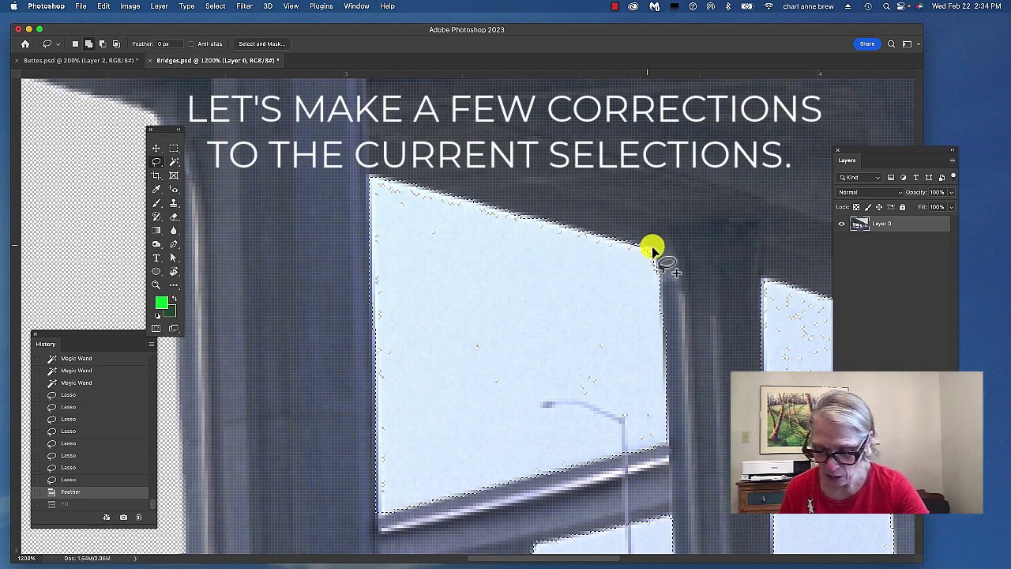
{"action": "left_click_drag", "start_coordinate": [602, 255], "coordinate": [604, 258]}
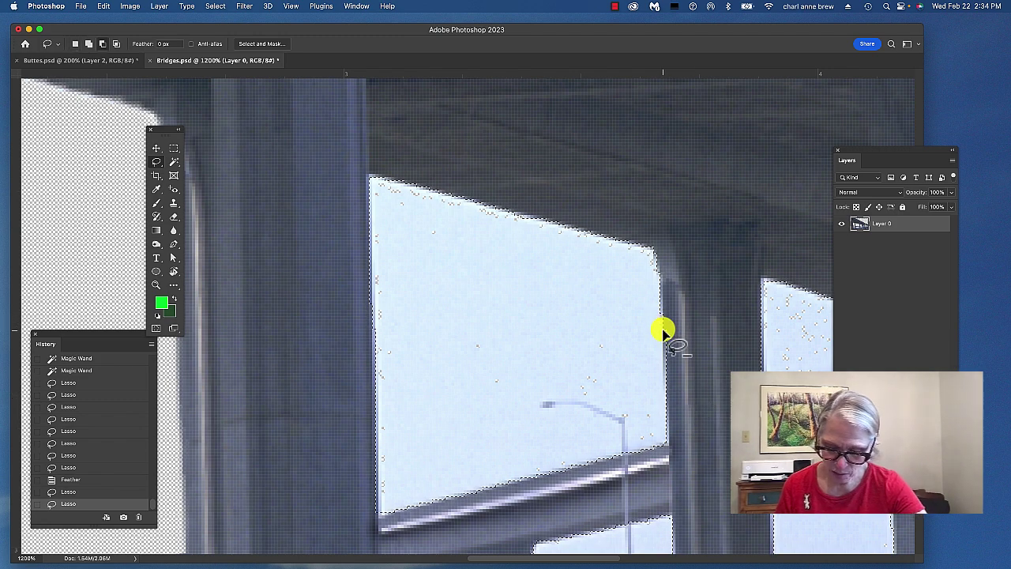
{"action": "mouse_move", "coordinate": [661, 328]}
{"action": "left_mouse_down"}
{"action": "mouse_move", "coordinate": [672, 408]}
{"action": "mouse_move", "coordinate": [674, 320]}
{"action": "left_mouse_up"}
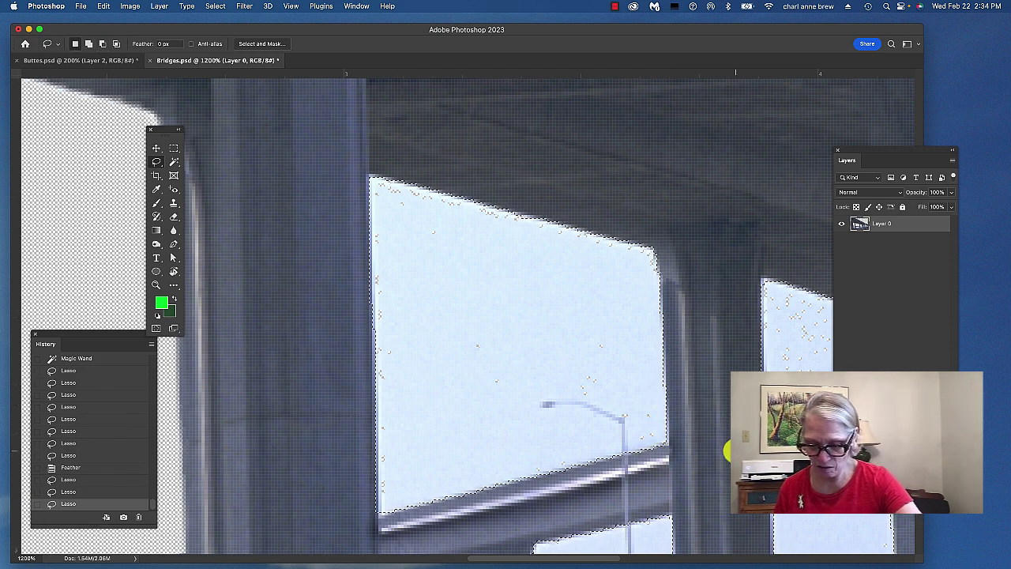
{"action": "scroll", "coordinate": [723, 478], "scroll_direction": "right", "scroll_amount": 5}
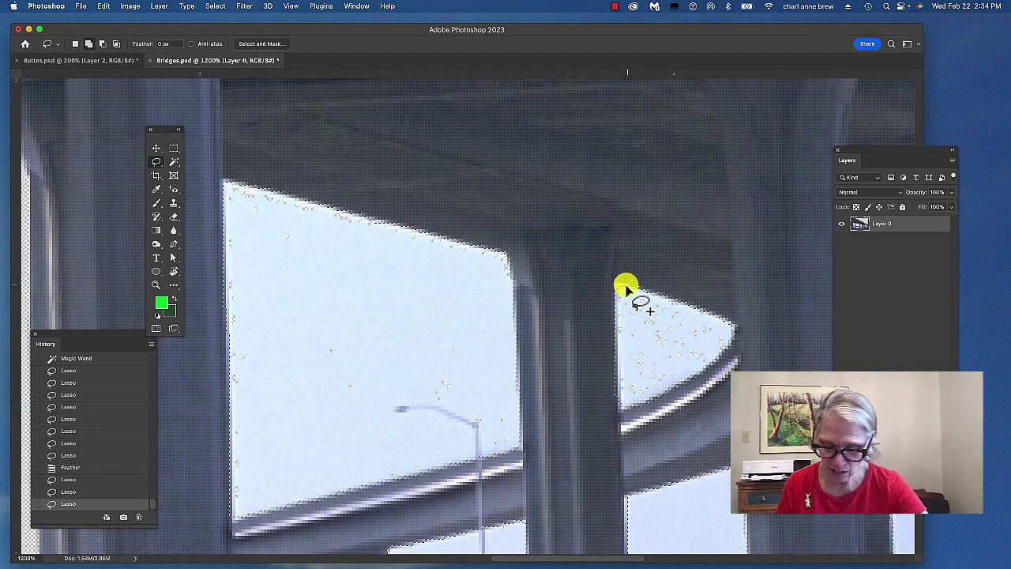
{"action": "mouse_move", "coordinate": [624, 290]}
{"action": "left_mouse_down"}
{"action": "mouse_move", "coordinate": [627, 282]}
{"action": "mouse_move", "coordinate": [745, 331]}
{"action": "mouse_move", "coordinate": [745, 350]}
{"action": "mouse_move", "coordinate": [620, 387]}
{"action": "left_mouse_up"}
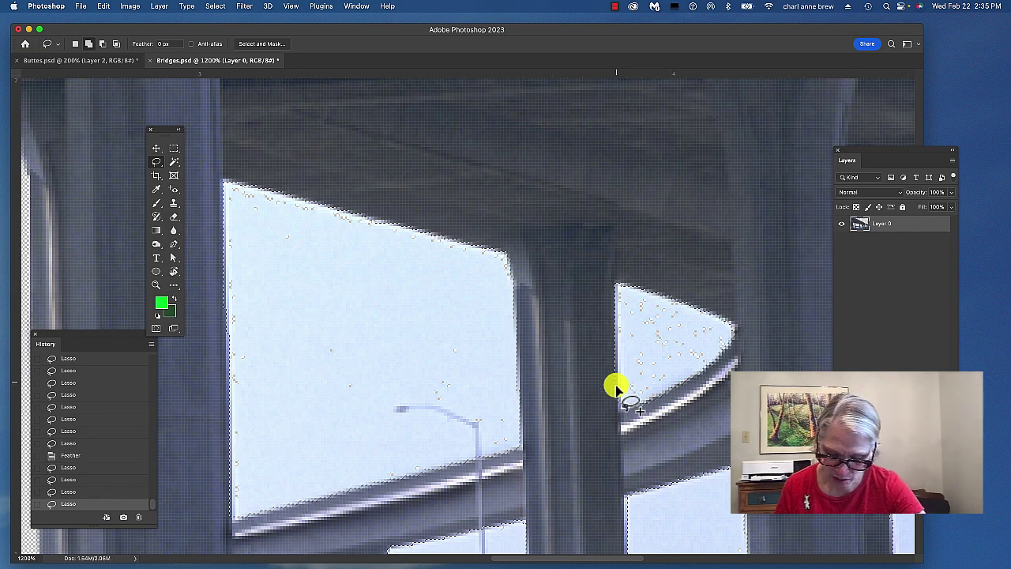
{"action": "mouse_move", "coordinate": [616, 388]}
{"action": "left_mouse_down"}
{"action": "mouse_move", "coordinate": [614, 406]}
{"action": "mouse_move", "coordinate": [625, 409]}
{"action": "mouse_move", "coordinate": [633, 379]}
{"action": "left_mouse_up"}
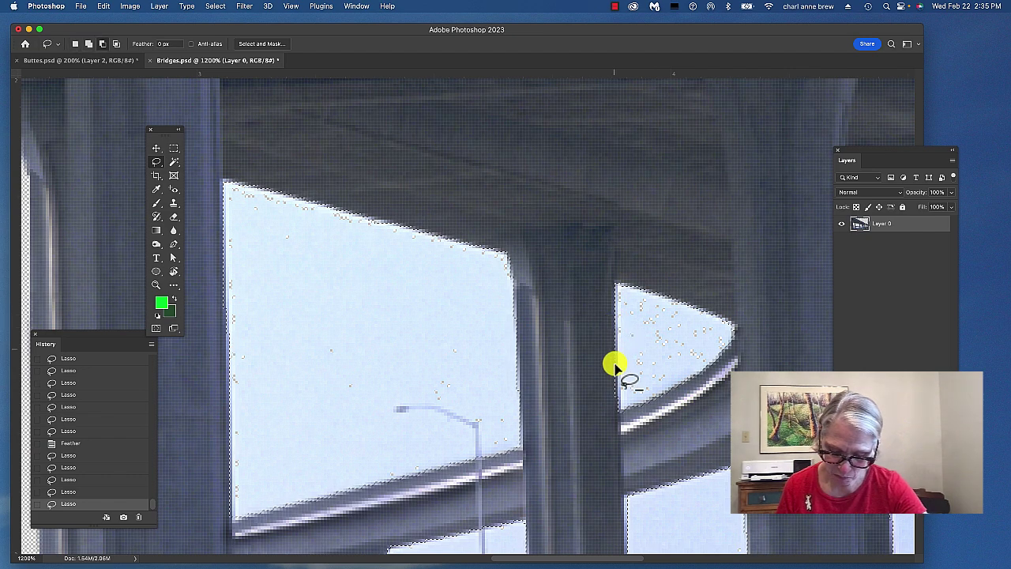
{"action": "mouse_move", "coordinate": [615, 367]}
{"action": "left_mouse_down"}
{"action": "mouse_move", "coordinate": [616, 397]}
{"action": "mouse_move", "coordinate": [621, 318]}
{"action": "left_mouse_up"}
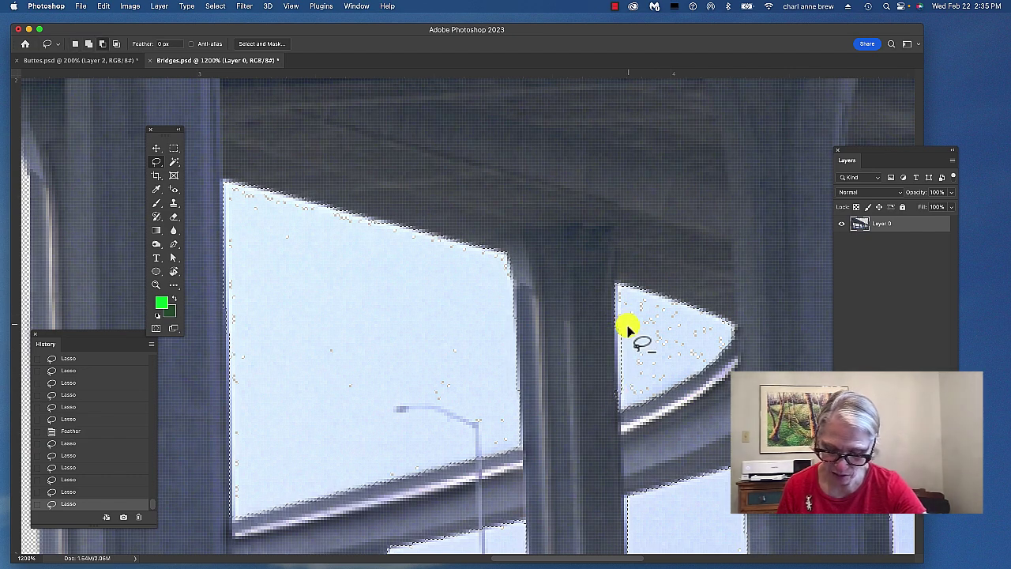
Step: Zoom in further and pan across the selected sky gaps, including the U-shaped selection
{"action": "key", "text": "super+equal"}
{"action": "key", "text": "super+equal"}
{"action": "key", "text": "super+equal"}
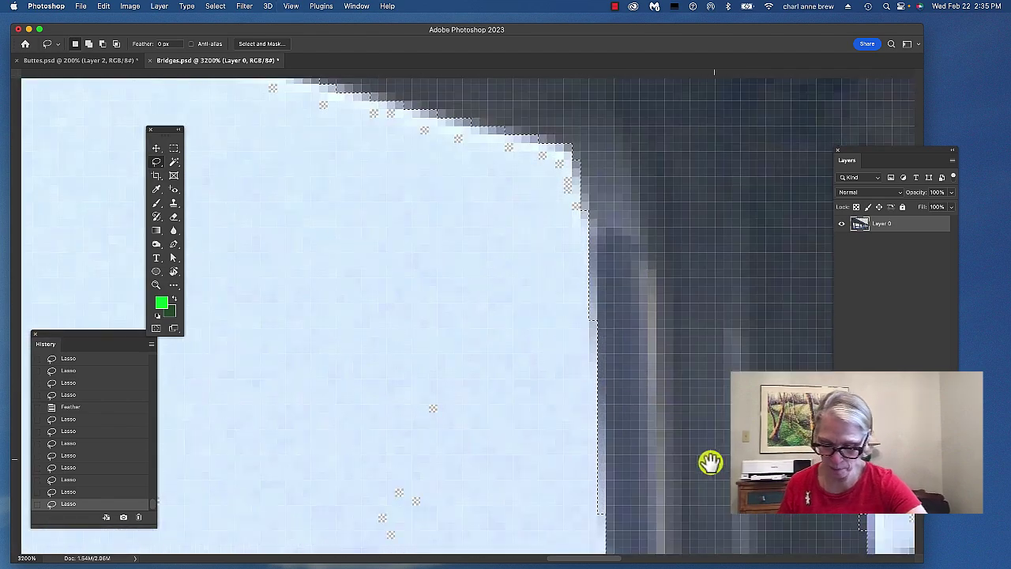
{"action": "left_click_drag", "start_coordinate": [707, 464], "coordinate": [451, 296]}
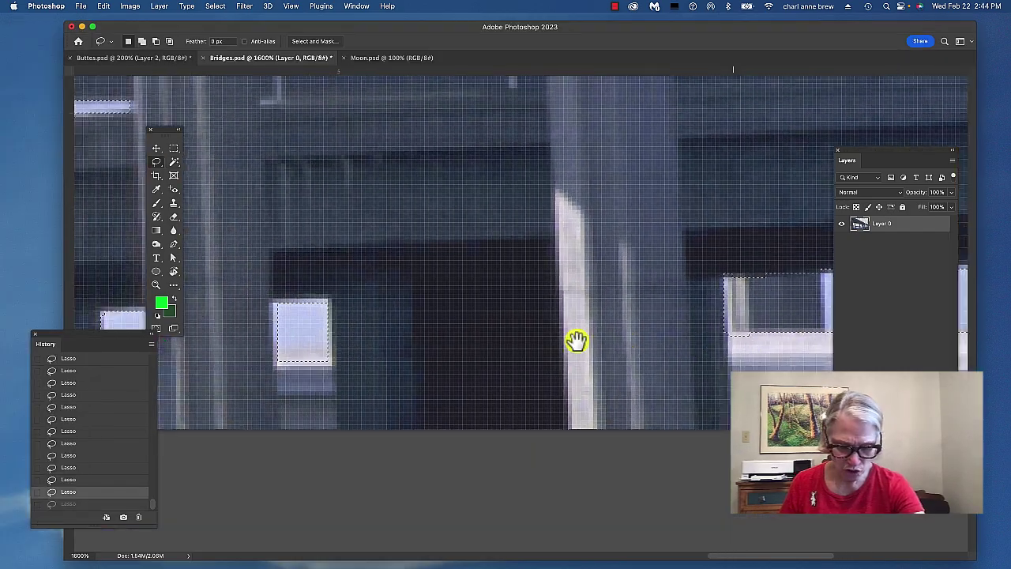
{"action": "mouse_move", "coordinate": [577, 341]}
{"action": "left_mouse_down"}
{"action": "mouse_move", "coordinate": [506, 374]}
{"action": "mouse_move", "coordinate": [650, 366]}
{"action": "left_mouse_up"}
{"action": "left_click_drag", "start_coordinate": [332, 375], "coordinate": [624, 343]}
{"action": "left_click_drag", "start_coordinate": [383, 363], "coordinate": [481, 362]}
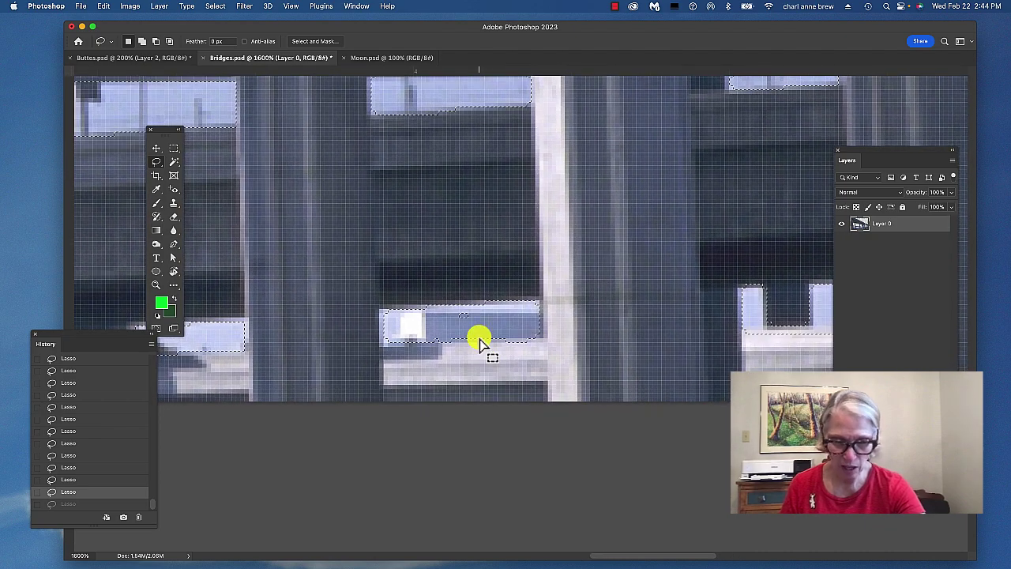
Step: Redo the undone lasso step, cut the selected sky out of the bridge, and fit the image on screen
{"action": "key", "text": "super+shift+z"}
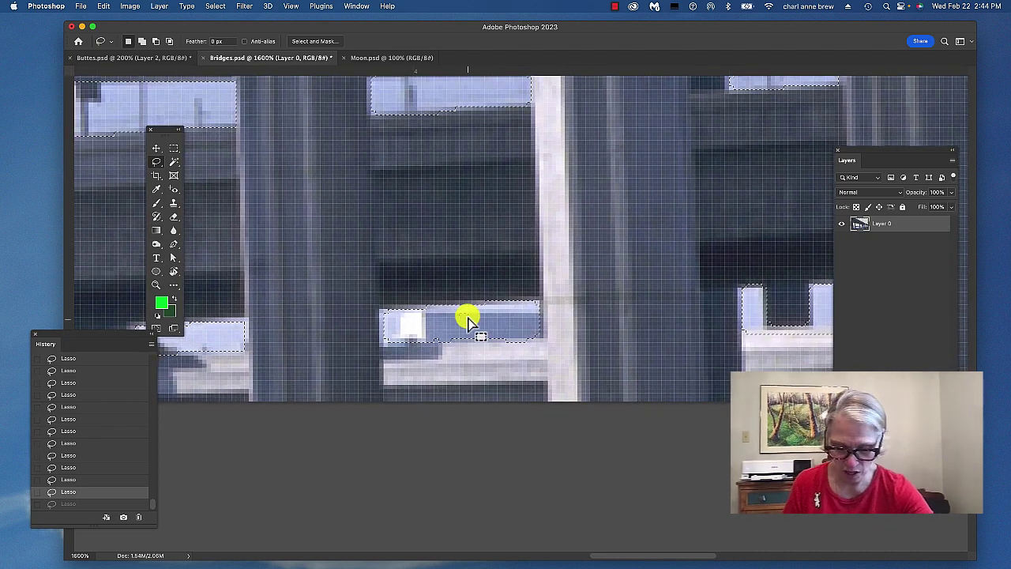
{"action": "mouse_move", "coordinate": [381, 365]}
{"action": "left_mouse_down"}
{"action": "mouse_move", "coordinate": [591, 356]}
{"action": "mouse_move", "coordinate": [522, 357]}
{"action": "mouse_move", "coordinate": [534, 323]}
{"action": "mouse_move", "coordinate": [549, 336]}
{"action": "mouse_move", "coordinate": [537, 356]}
{"action": "left_mouse_up"}
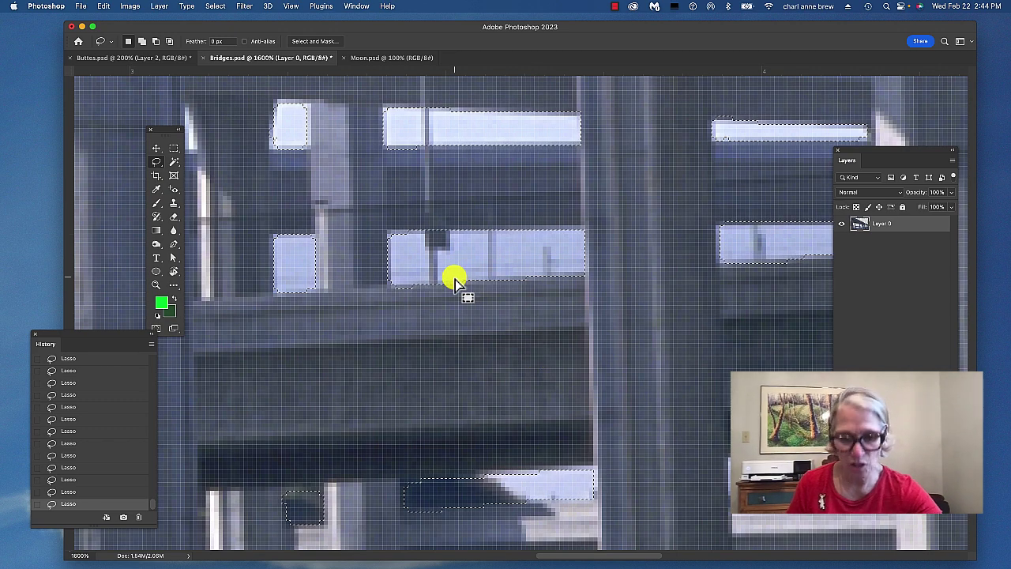
{"action": "key", "text": "super+x"}
{"action": "key", "text": "super+1"}
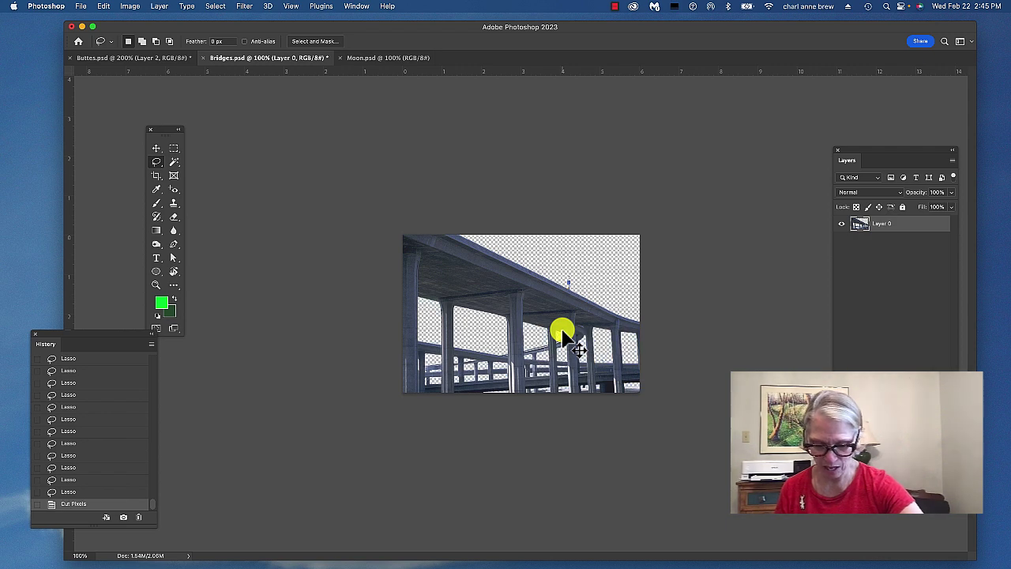
Step: In Moon.psd, unlock the Background as Layer 0 and quick-select the black sky around the moon
{"action": "left_click", "coordinate": [390, 57]}
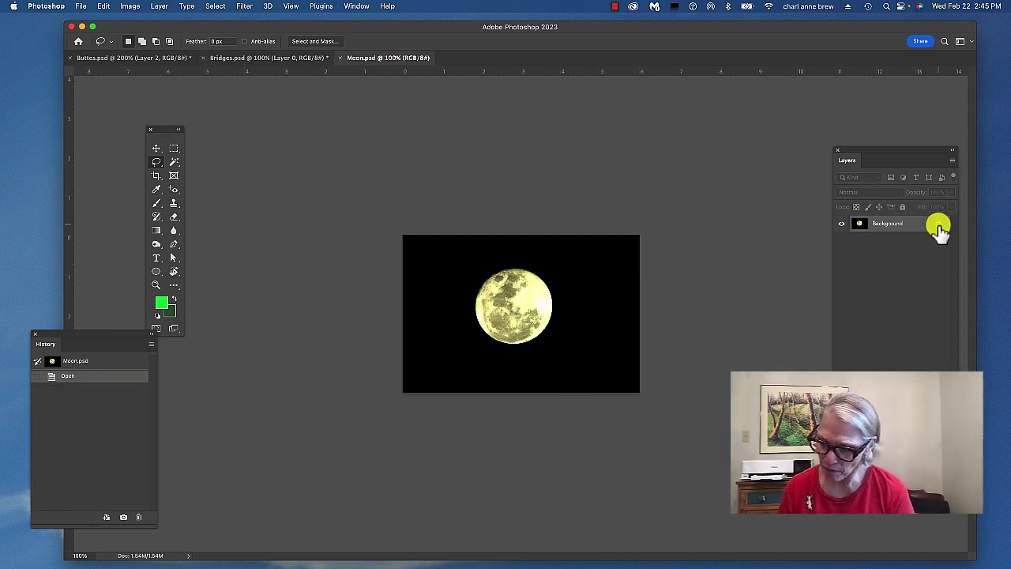
{"action": "left_click_drag", "start_coordinate": [939, 224], "coordinate": [927, 348]}
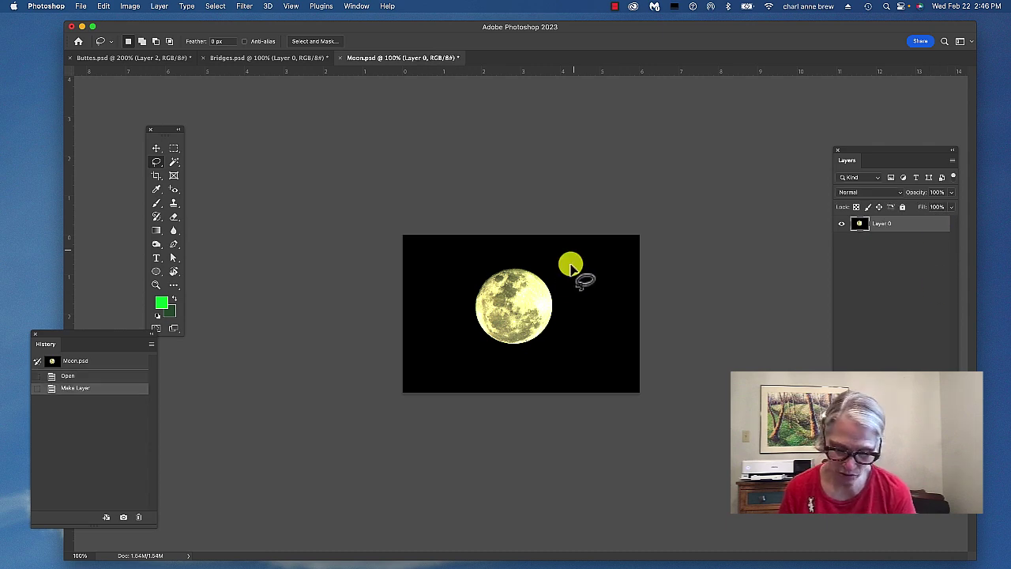
{"action": "left_click", "coordinate": [174, 162]}
{"action": "left_click", "coordinate": [210, 180]}
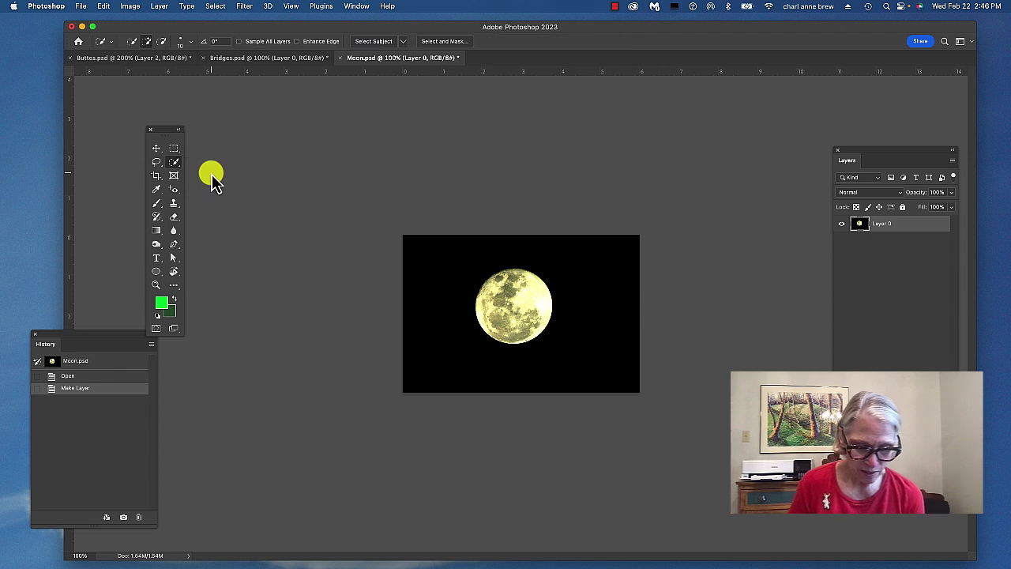
{"action": "left_click", "coordinate": [621, 282]}
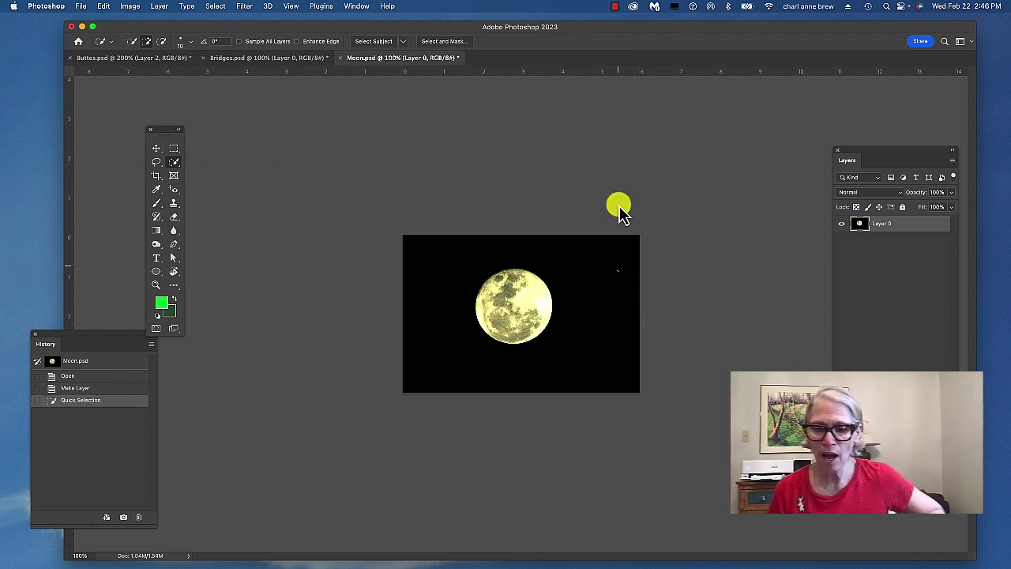
{"action": "key", "text": "bracketright"}
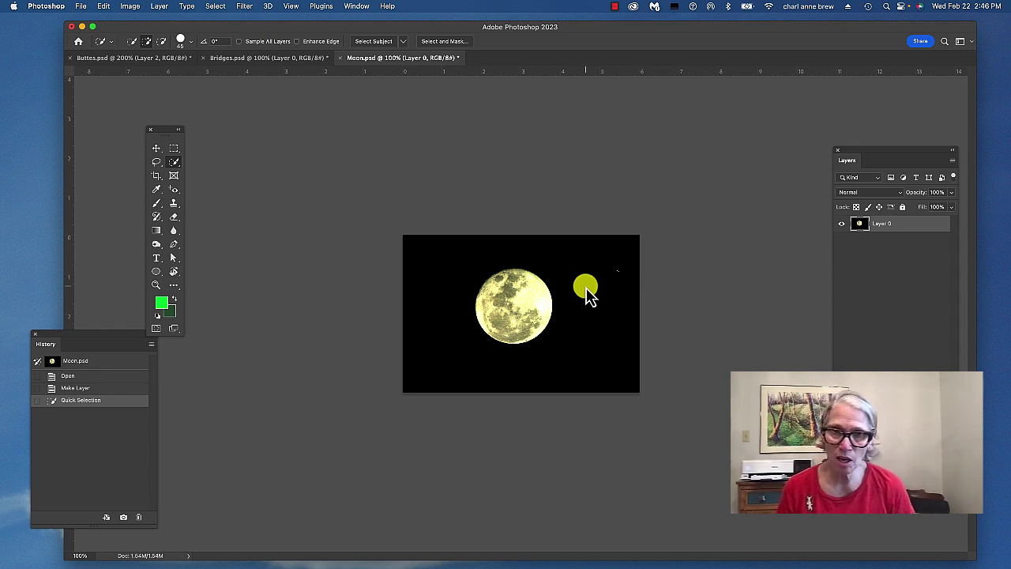
{"action": "left_click", "coordinate": [616, 289]}
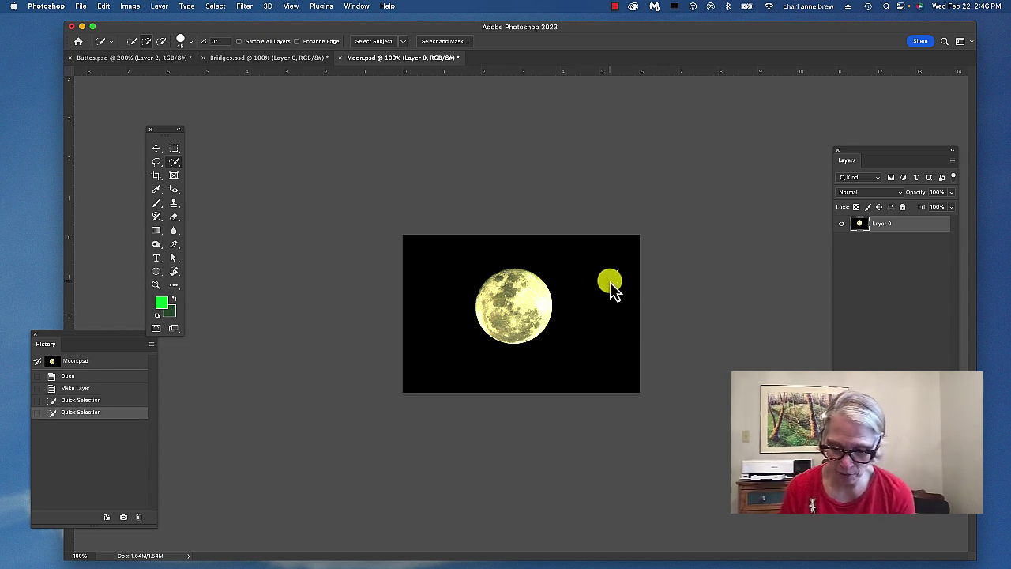
{"action": "left_click", "coordinate": [620, 308]}
{"action": "left_click", "coordinate": [584, 336]}
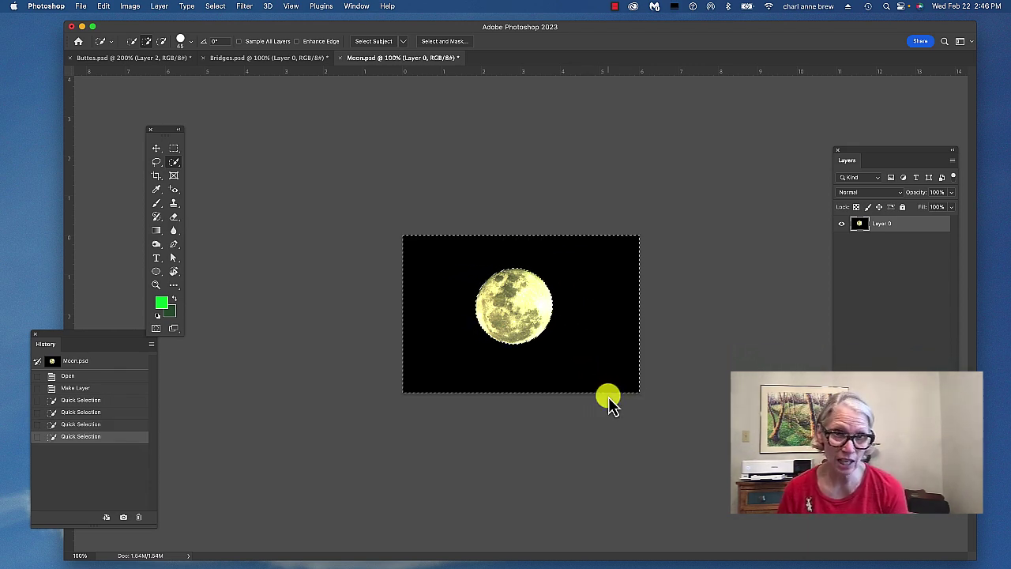
Step: Zoom in and tidy the moon selection's edge, then apply and undo a 1-pixel feather
{"action": "key", "text": "super+equal"}
{"action": "key", "text": "super+equal"}
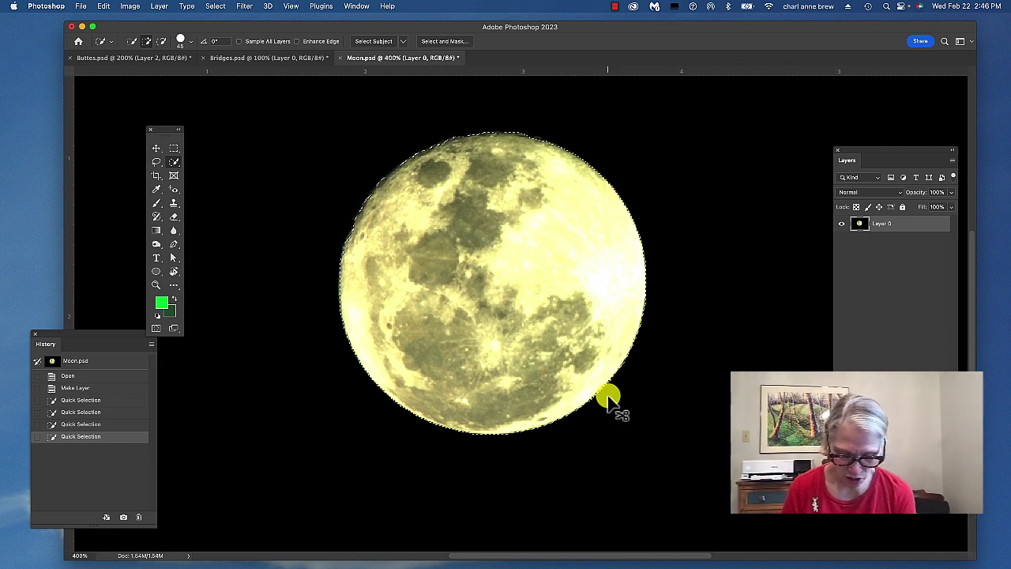
{"action": "mouse_move", "coordinate": [368, 429]}
{"action": "left_mouse_down"}
{"action": "mouse_move", "coordinate": [509, 442]}
{"action": "mouse_move", "coordinate": [575, 411]}
{"action": "mouse_move", "coordinate": [621, 373]}
{"action": "mouse_move", "coordinate": [646, 308]}
{"action": "left_mouse_up"}
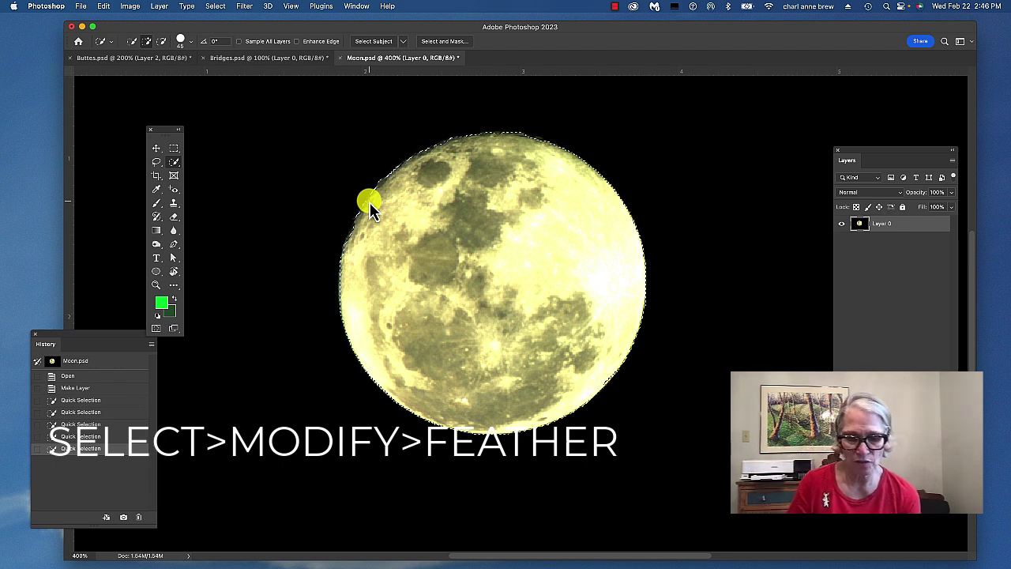
{"action": "left_click", "coordinate": [214, 7]}
{"action": "mouse_move", "coordinate": [241, 165]}
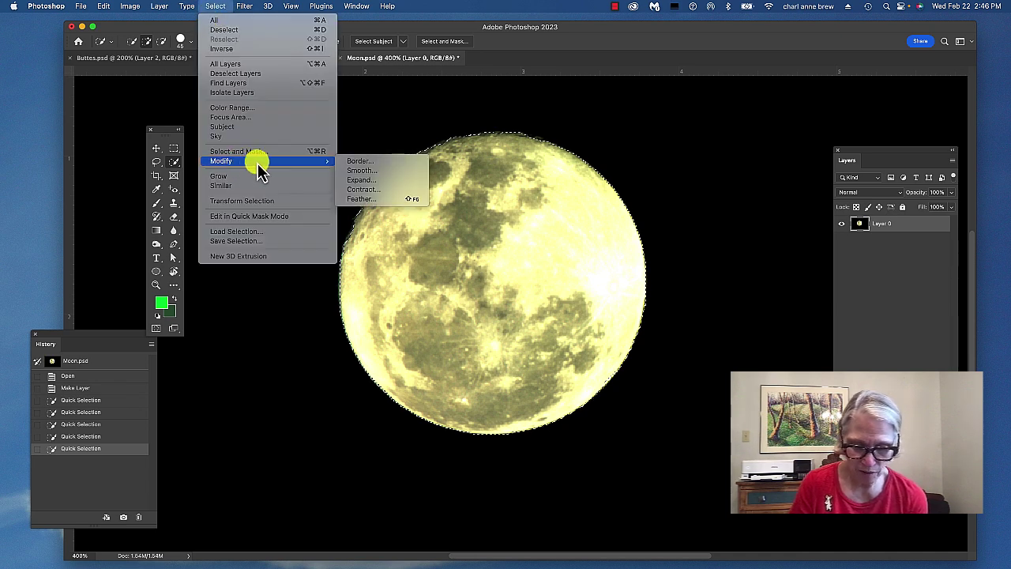
{"action": "left_click", "coordinate": [362, 200]}
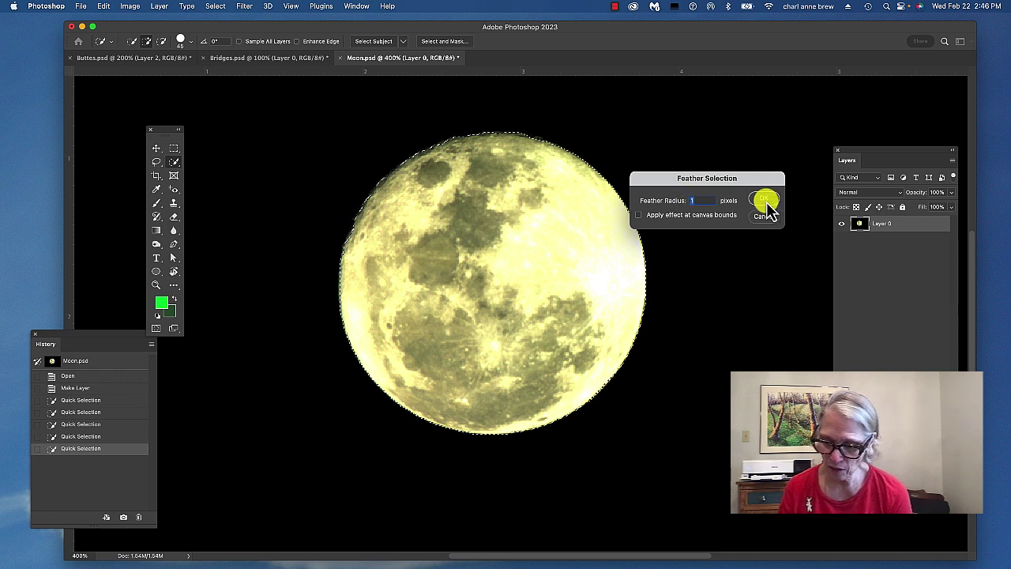
{"action": "left_click", "coordinate": [766, 200]}
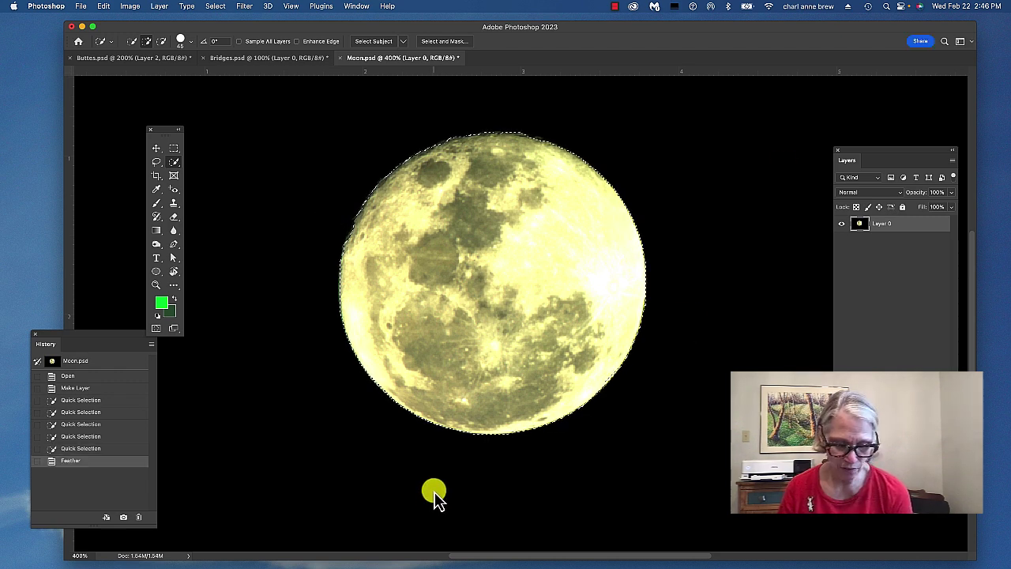
{"action": "key", "text": "super+z"}
Step: Feather the moon selection by 2 pixels via Select > Modify > Feather
{"action": "left_click", "coordinate": [212, 7]}
{"action": "mouse_move", "coordinate": [253, 170]}
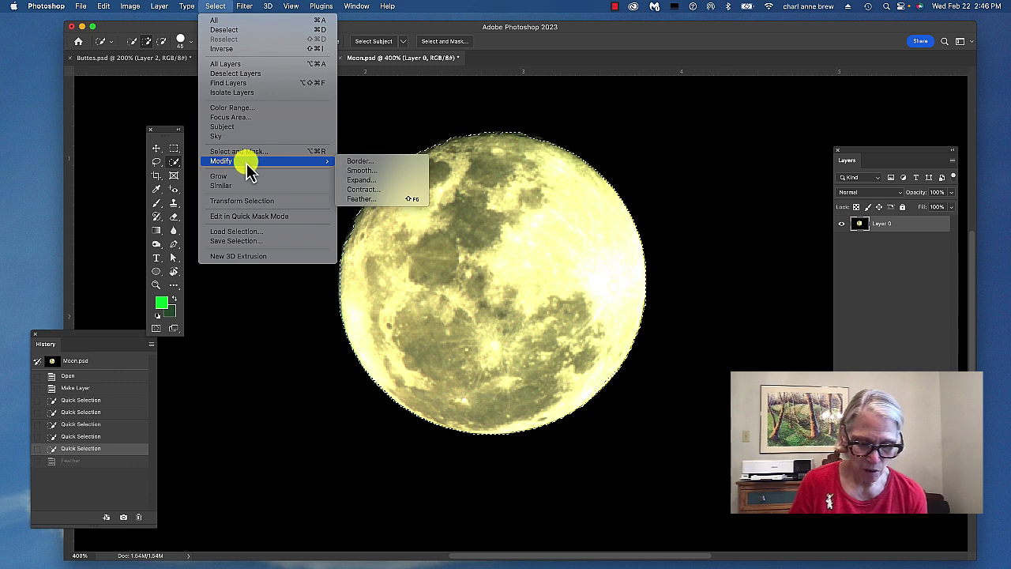
{"action": "left_click", "coordinate": [361, 198]}
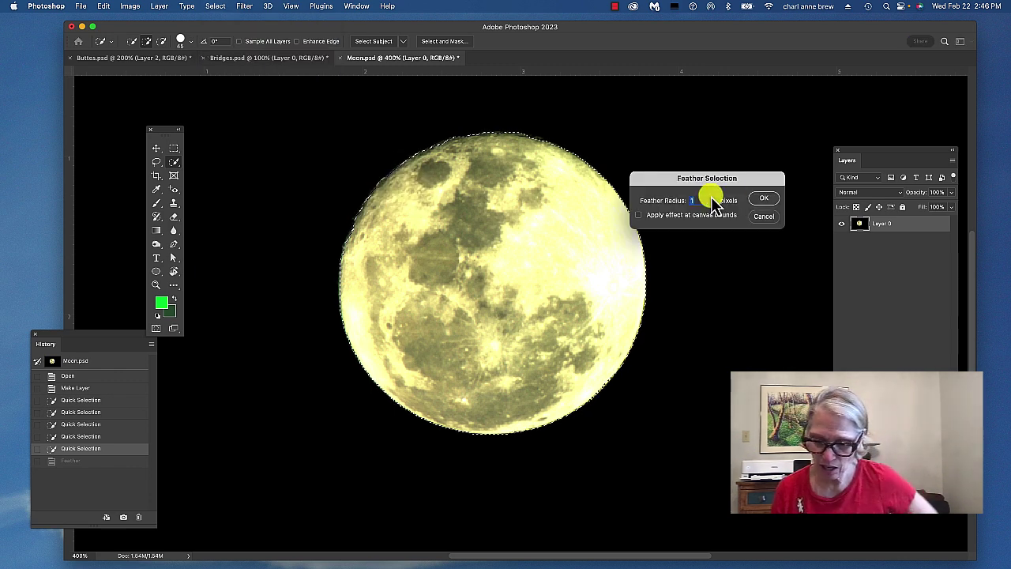
{"action": "type", "text": "2"}
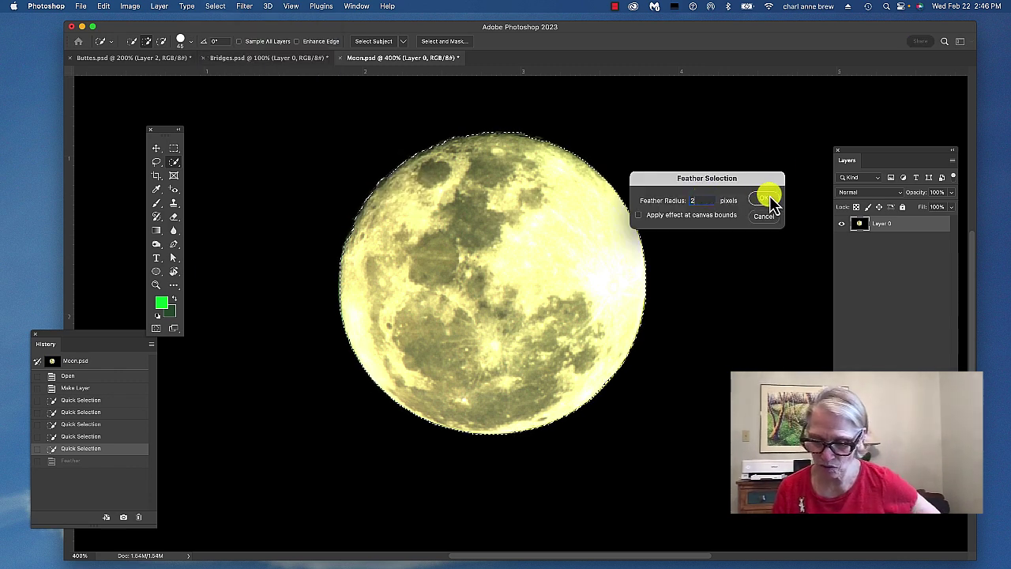
{"action": "left_click", "coordinate": [763, 199]}
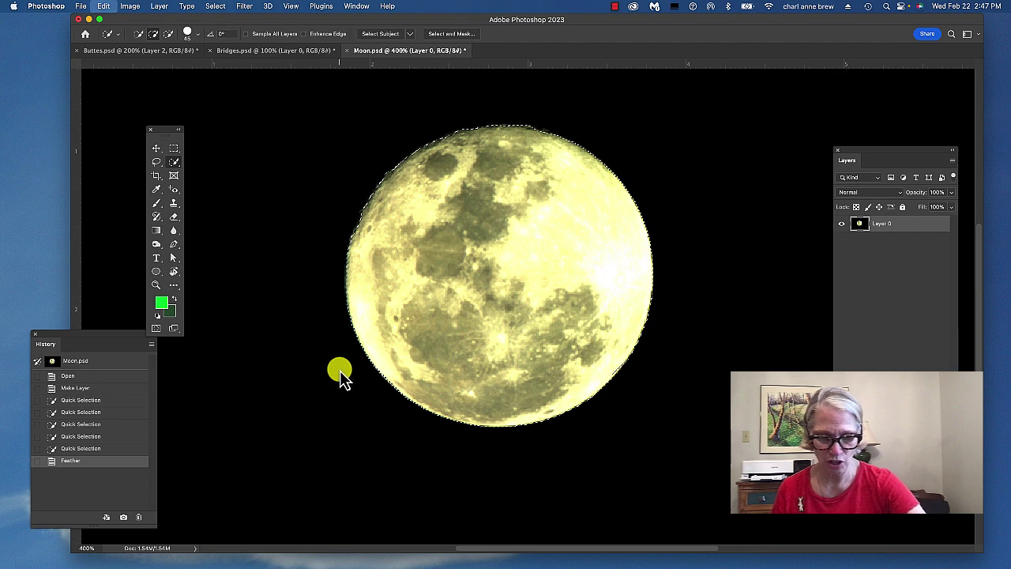
{"action": "key", "text": "super+x"}
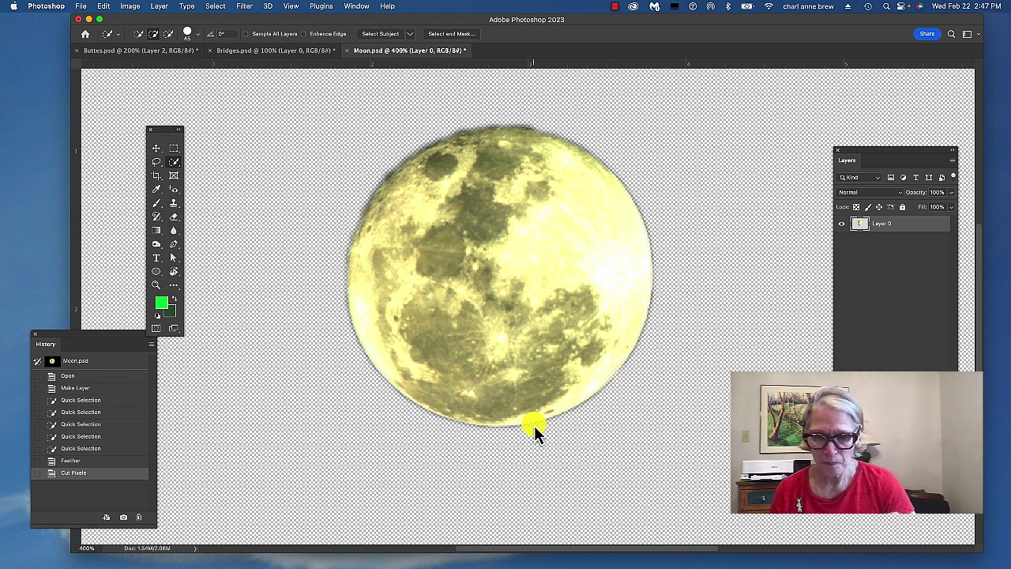
{"action": "key", "text": "super+minus"}
{"action": "key", "text": "super+minus"}
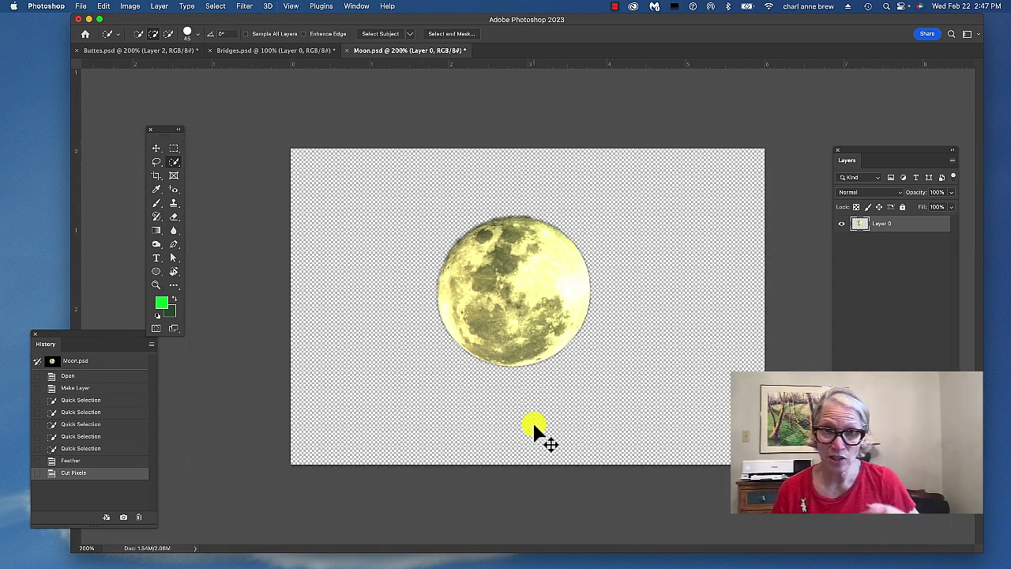
{"action": "left_click_drag", "start_coordinate": [442, 19], "coordinate": [494, 9]}
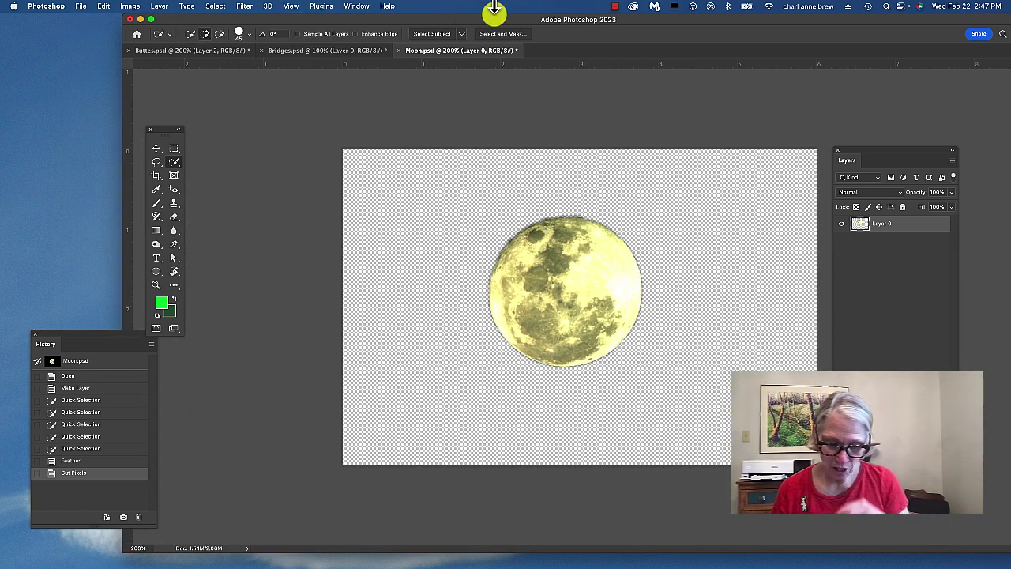
{"action": "key", "text": "super+plus"}
{"action": "key", "text": "super+plus"}
{"action": "key", "text": "super+plus"}
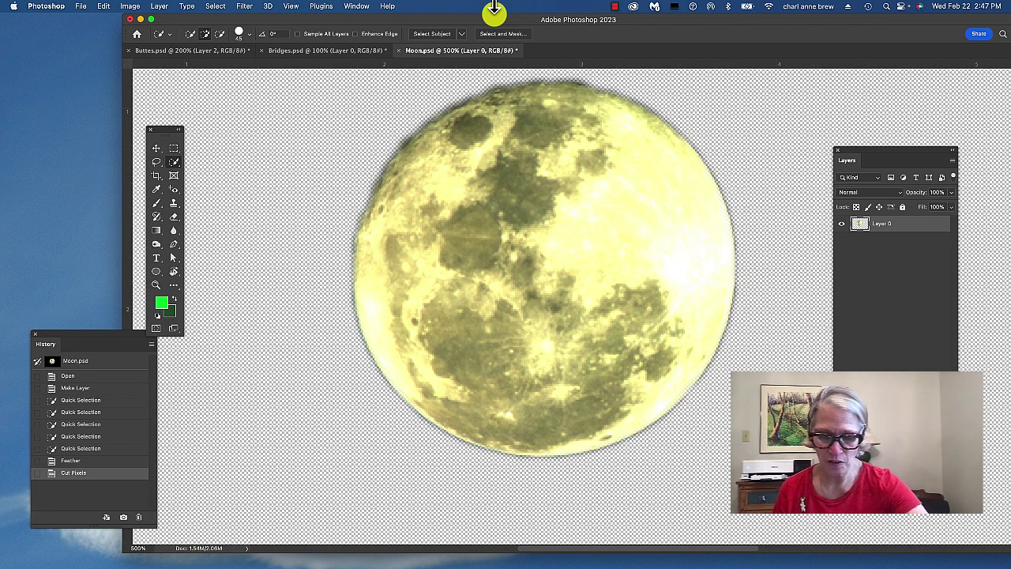
Step: Undo the cut to restore the black sky, then expand the moon selection by 4 pixels
{"action": "key", "text": "super+z"}
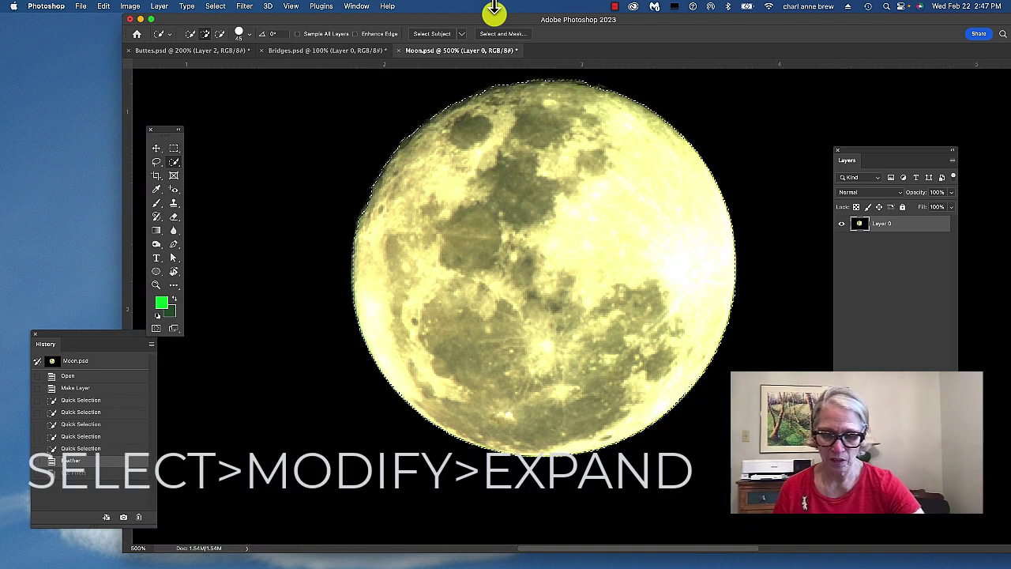
{"action": "left_click", "coordinate": [215, 7]}
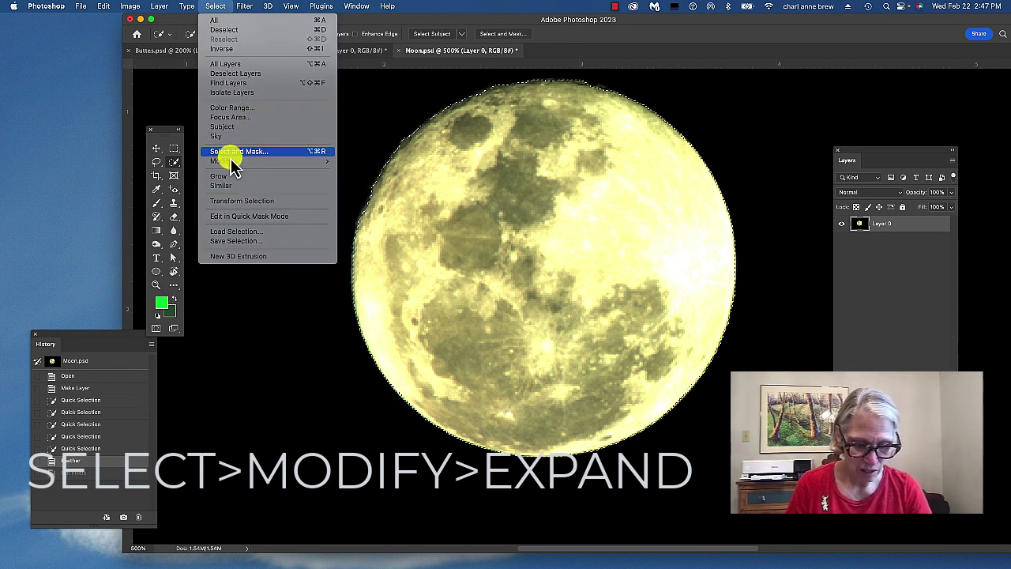
{"action": "mouse_move", "coordinate": [328, 162]}
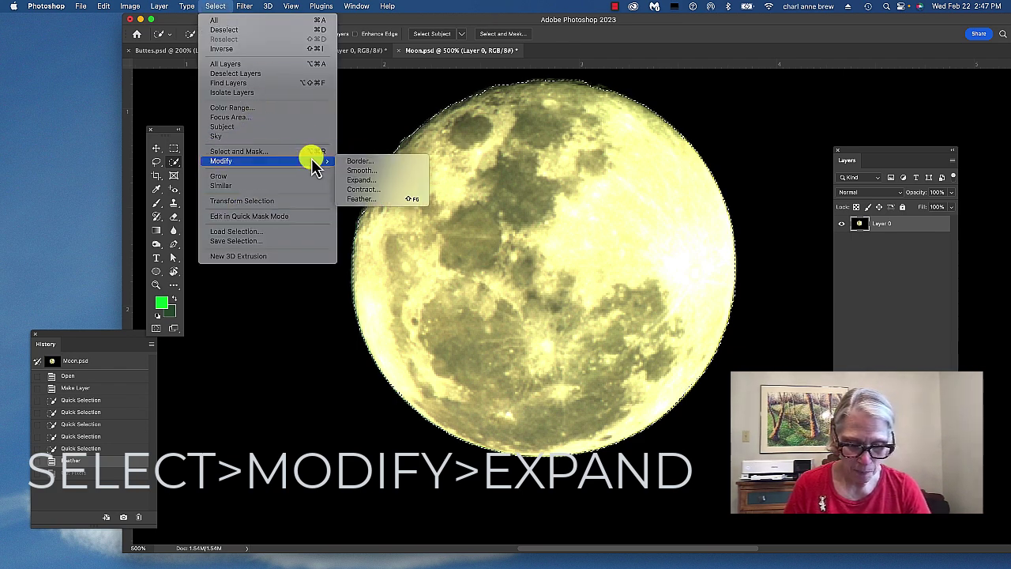
{"action": "left_click", "coordinate": [364, 181]}
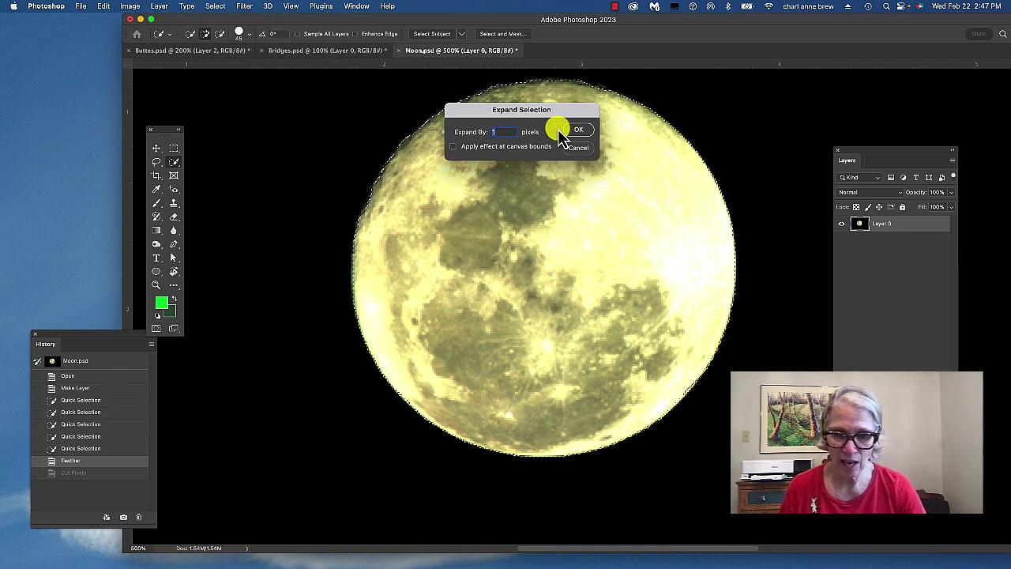
{"action": "type", "text": "4"}
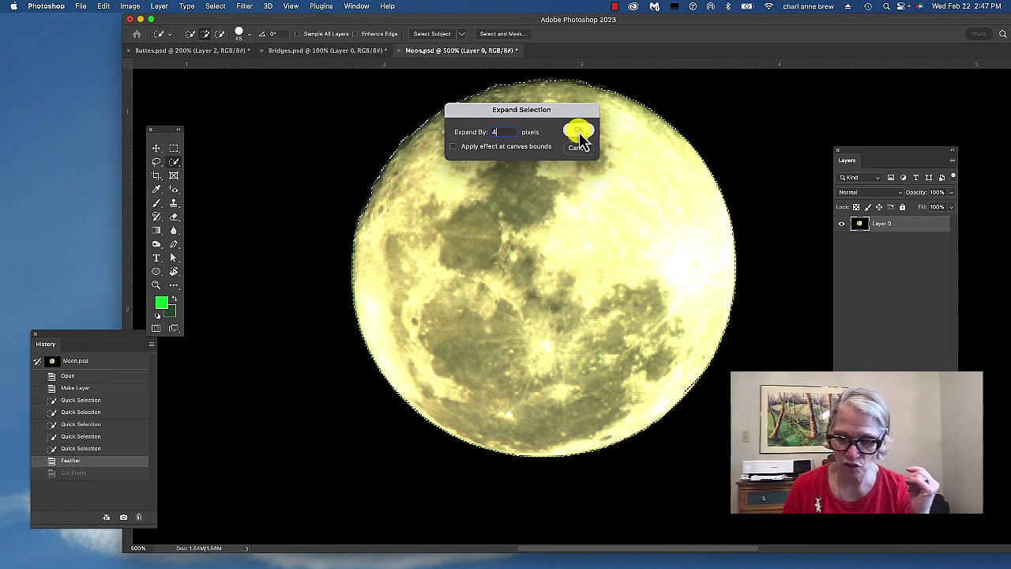
{"action": "left_click", "coordinate": [579, 132]}
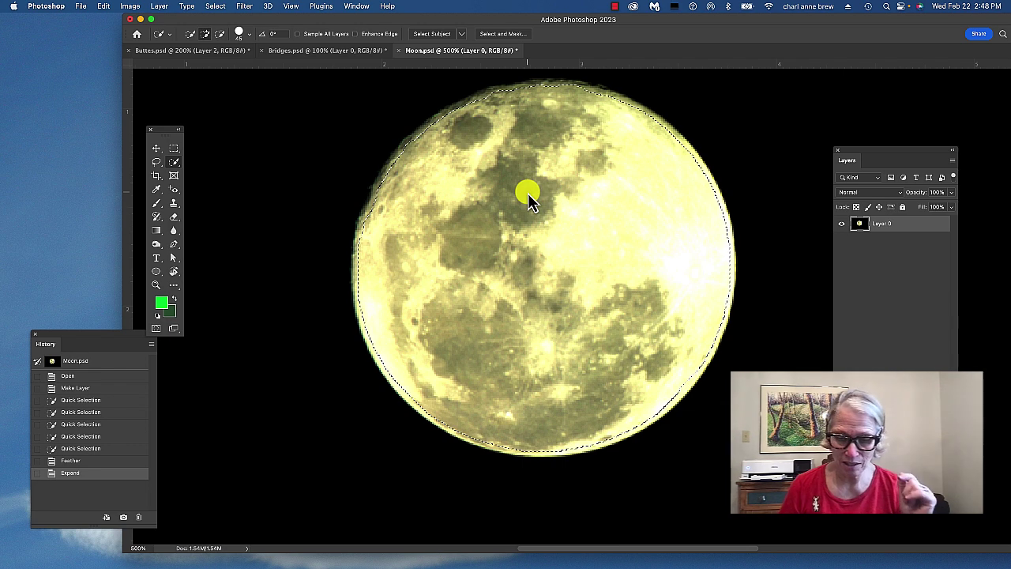
Step: Contract the moon selection by 9 pixels with Select > Modify > Contract
{"action": "left_click", "coordinate": [215, 6]}
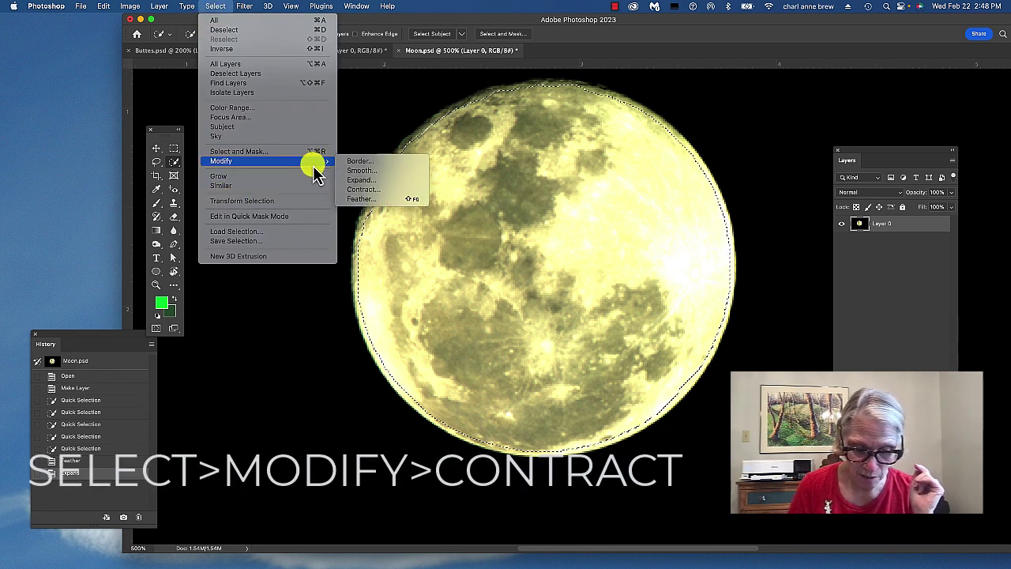
{"action": "mouse_move", "coordinate": [332, 162]}
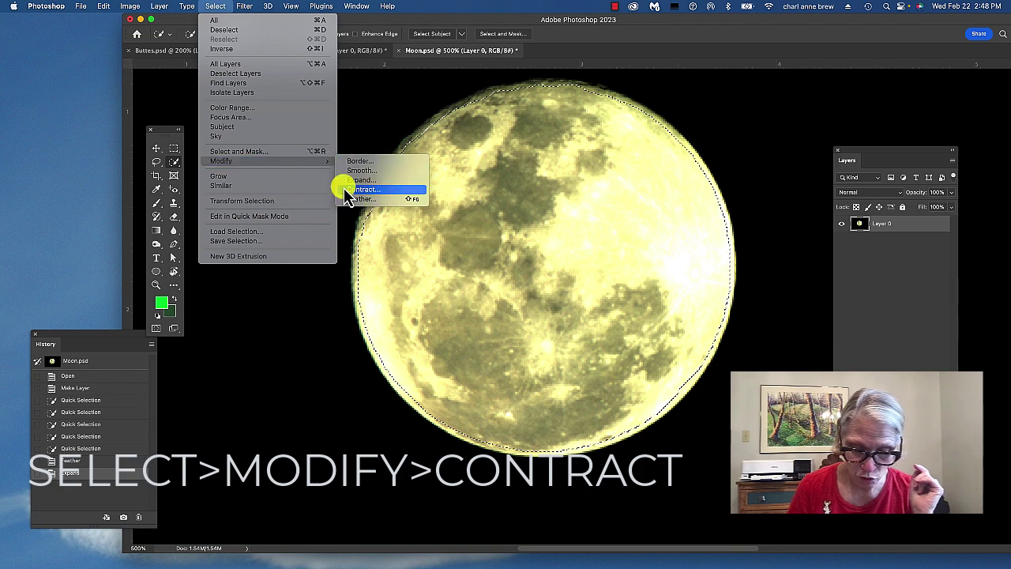
{"action": "left_click", "coordinate": [348, 190]}
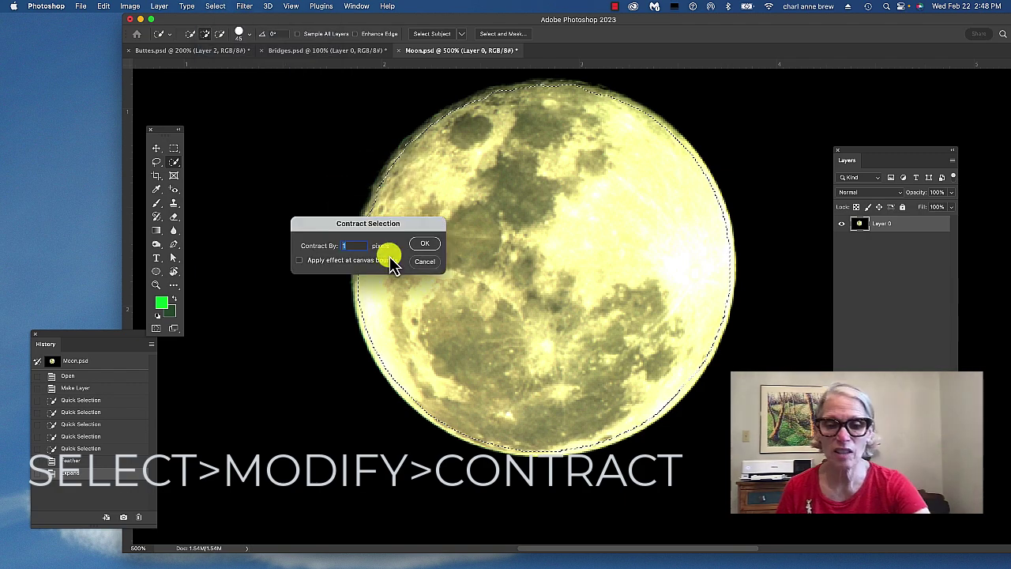
{"action": "type", "text": "9"}
{"action": "key", "text": "Return"}
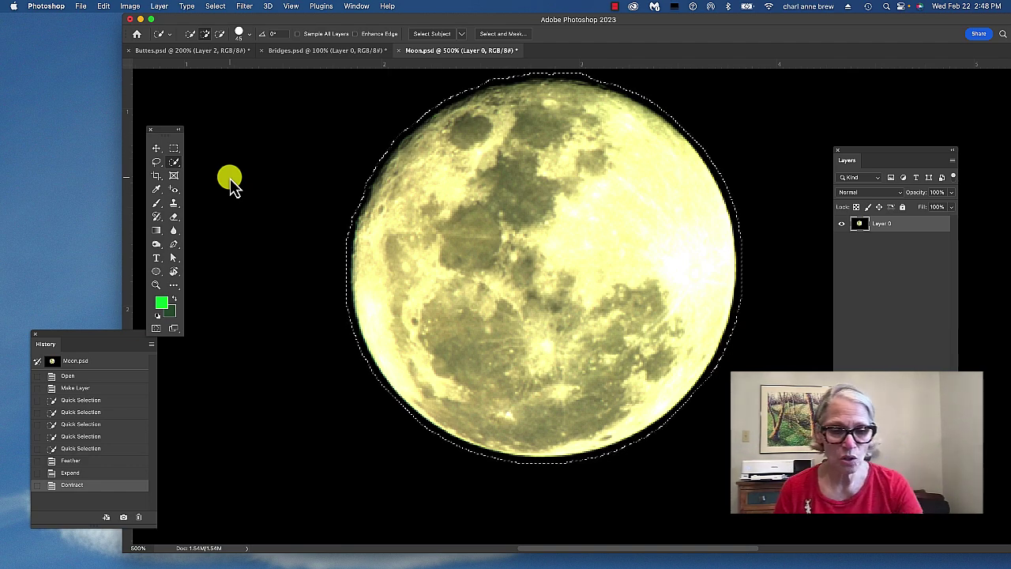
Step: Step back before the expand and contract, add another 2-pixel feather, and cut away the black sky
{"action": "key", "text": "super+z"}
{"action": "key", "text": "super+z"}
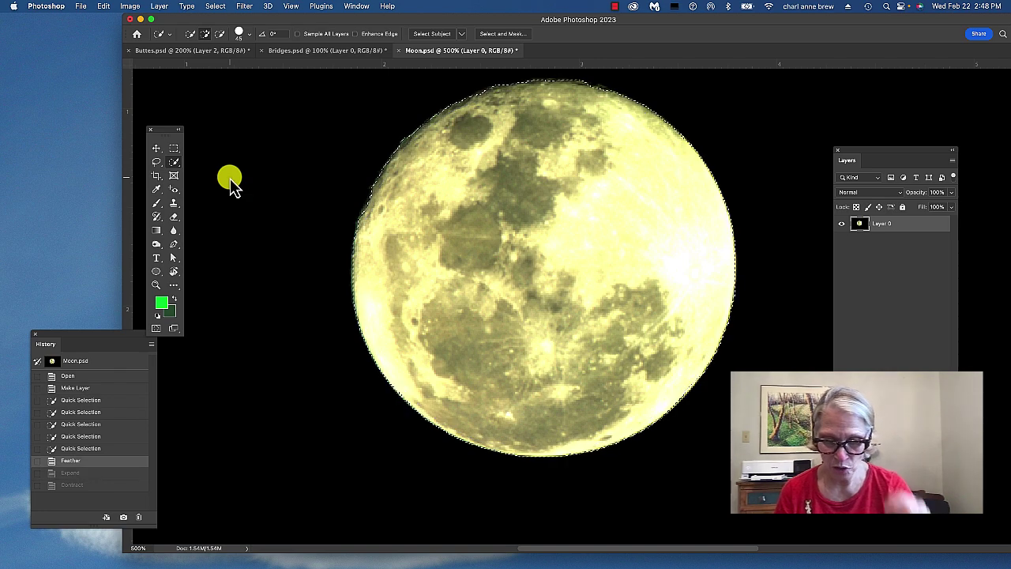
{"action": "left_click", "coordinate": [216, 8]}
{"action": "mouse_move", "coordinate": [249, 164]}
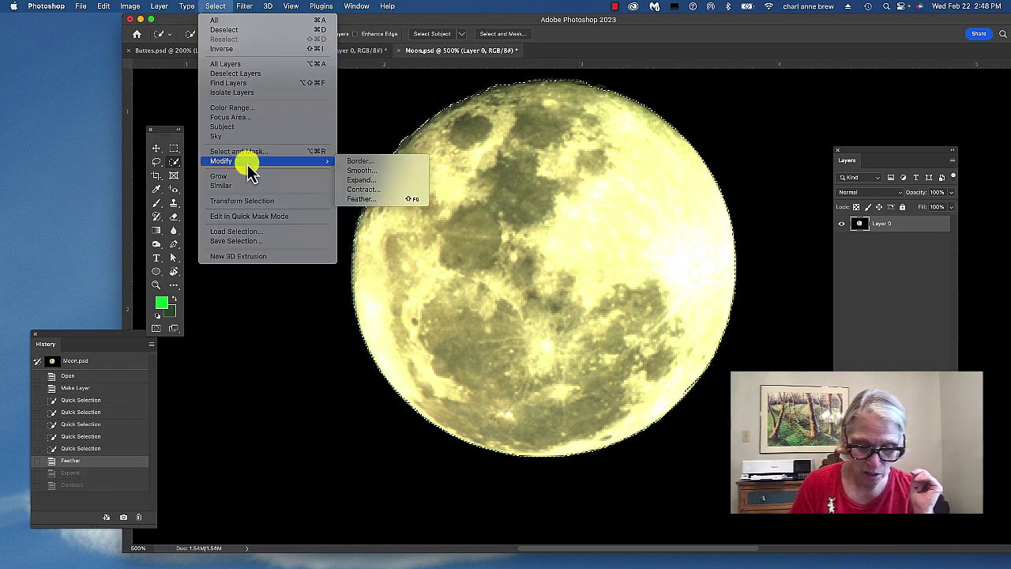
{"action": "left_click", "coordinate": [363, 199]}
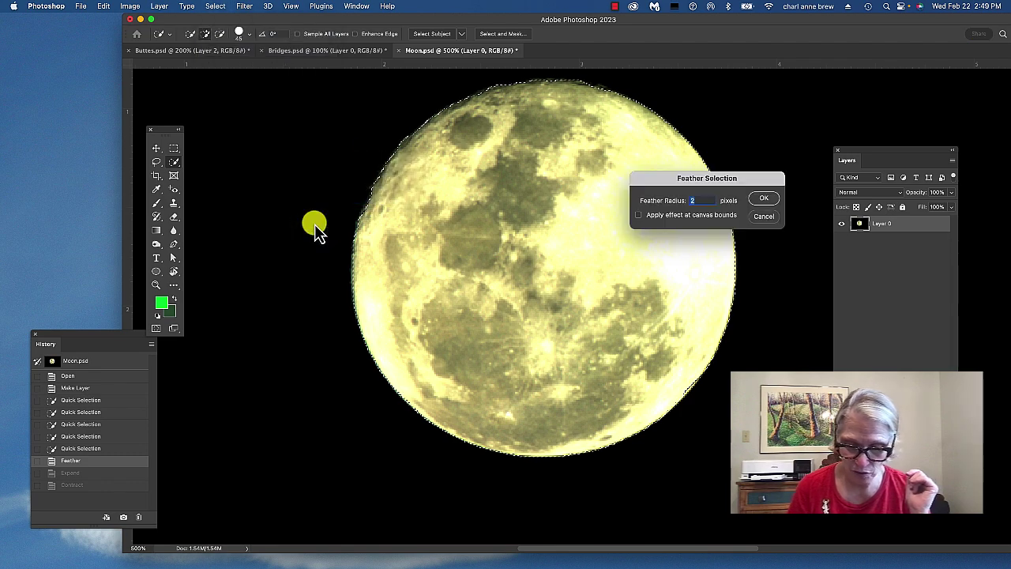
{"action": "left_click", "coordinate": [763, 200]}
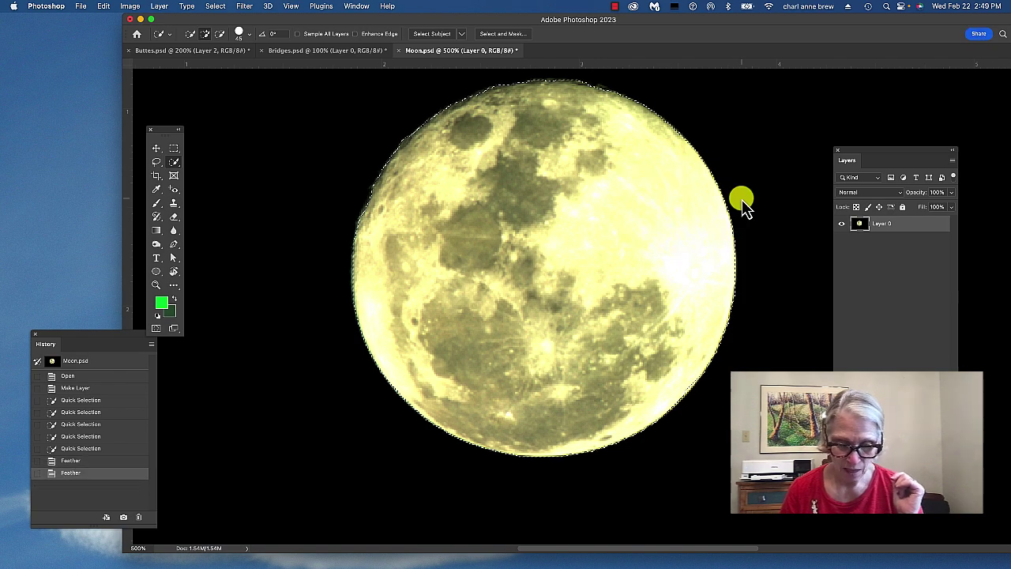
{"action": "key", "text": "super+x"}
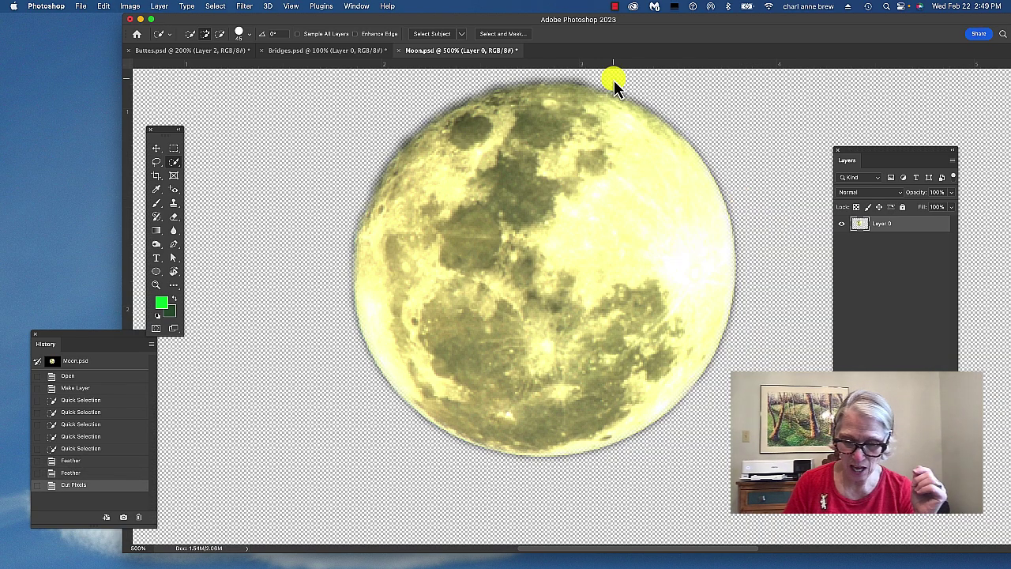
Step: Float the Moon window, then delete the bridge layer (Layer 1) from Buttes.psd
{"action": "left_click_drag", "start_coordinate": [479, 50], "coordinate": [591, 226]}
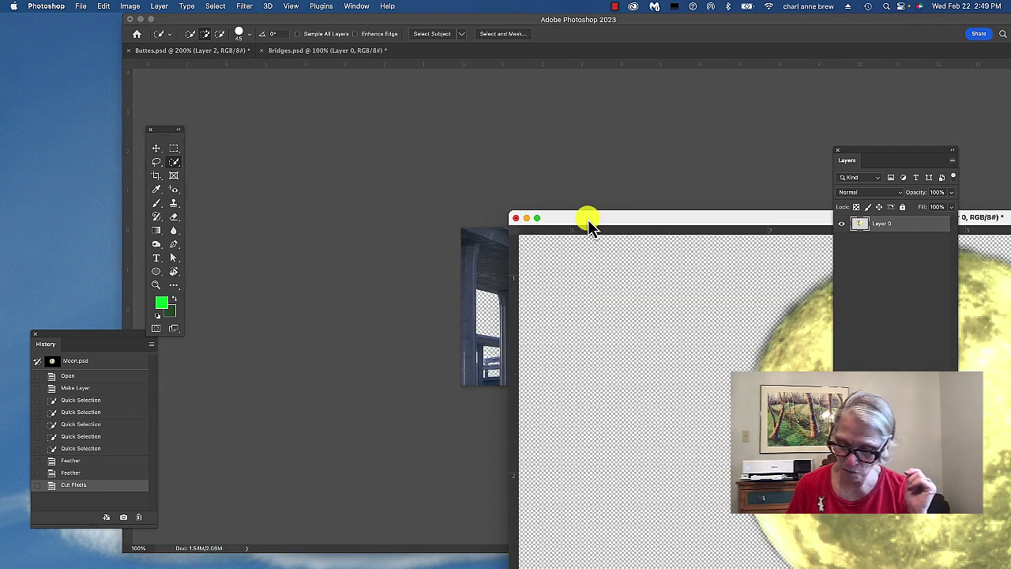
{"action": "left_click", "coordinate": [181, 55]}
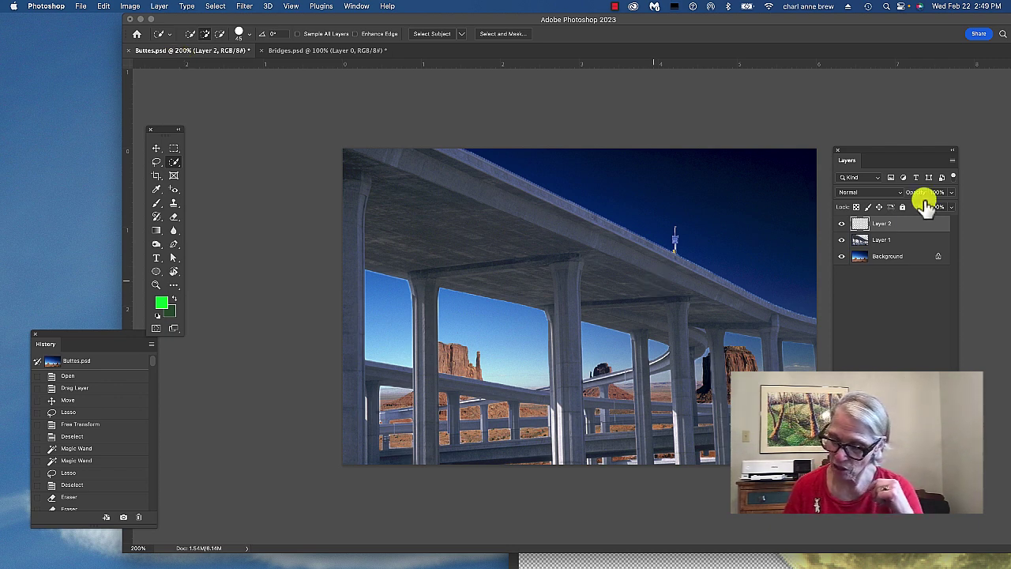
{"action": "left_click_drag", "start_coordinate": [910, 241], "coordinate": [931, 375]}
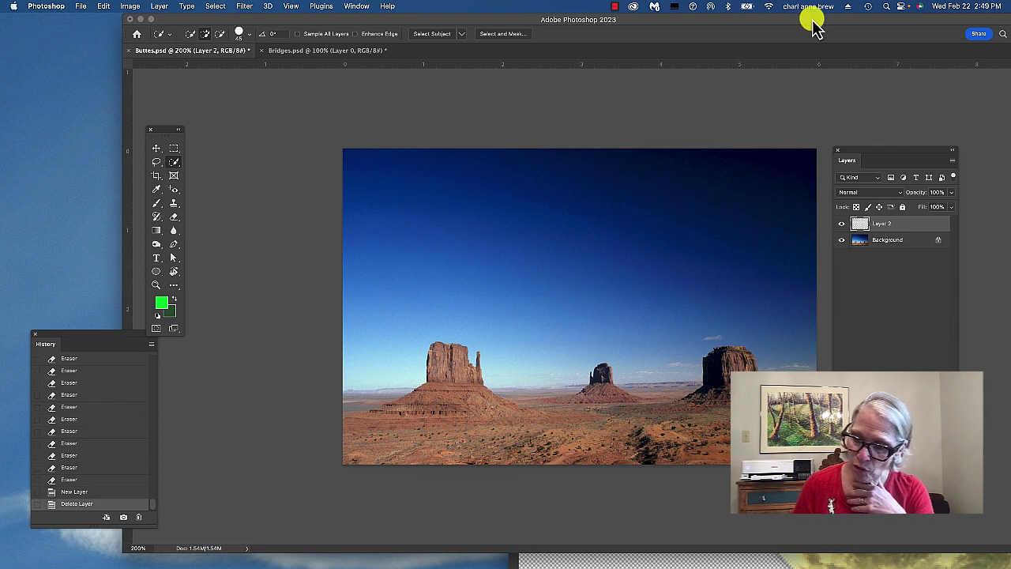
Step: Drag the moon's Layer 0 from Moon.psd onto the Monument Valley canvas, undoing a stray selection stroke
{"action": "left_click_drag", "start_coordinate": [817, 22], "coordinate": [662, 31]}
{"action": "left_click", "coordinate": [967, 289]}
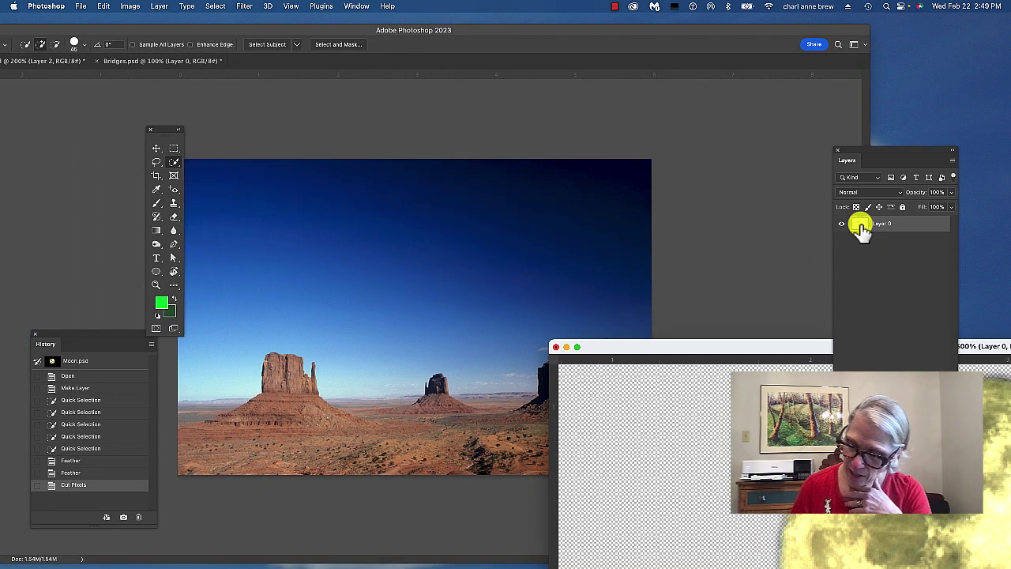
{"action": "left_click_drag", "start_coordinate": [860, 227], "coordinate": [383, 330]}
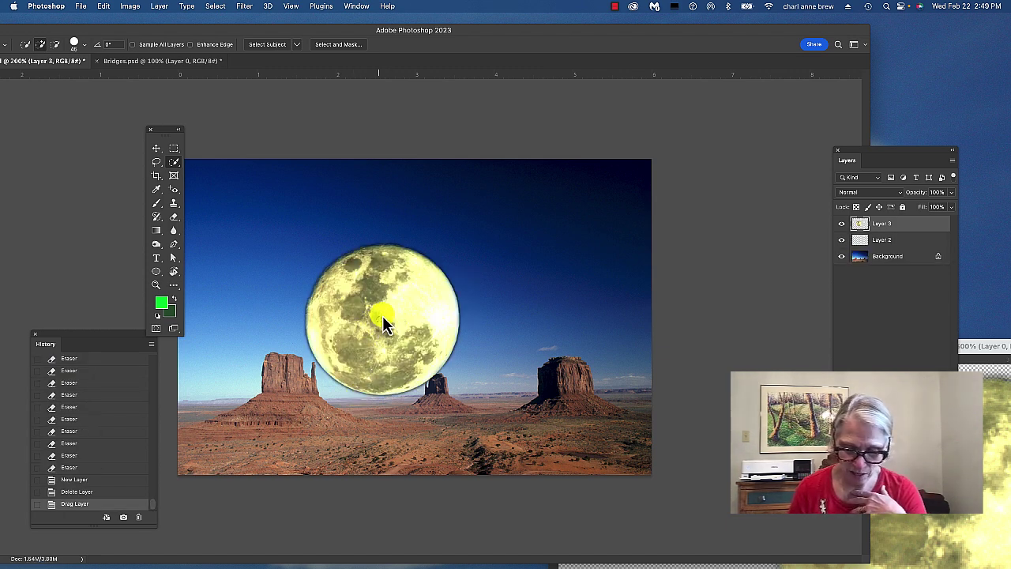
{"action": "left_click_drag", "start_coordinate": [368, 332], "coordinate": [347, 344]}
{"action": "key", "text": "ctrl+z"}
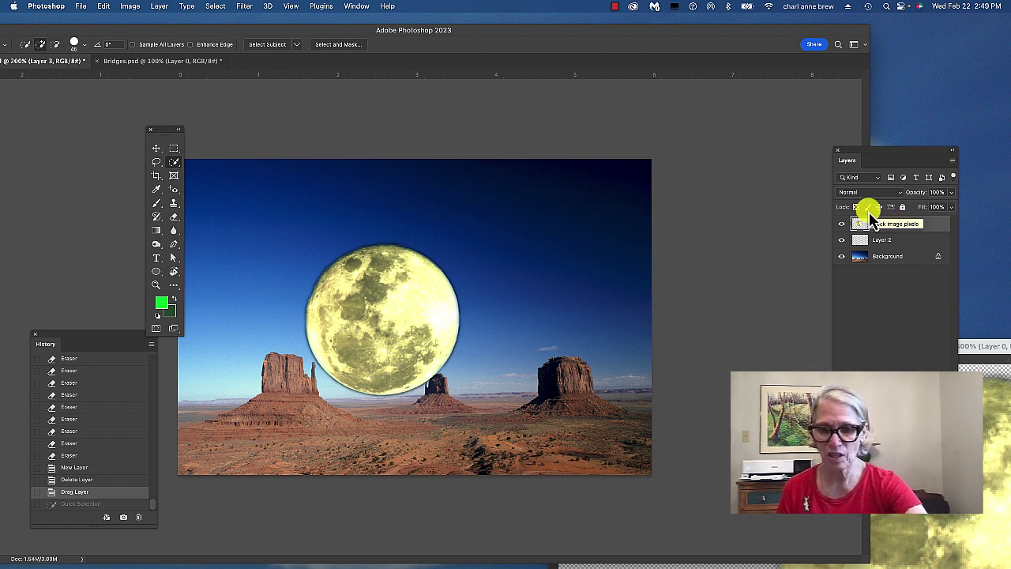
Step: Lasso the moon, scale it down to about 38%, place it low over the left butte, and deselect
{"action": "key", "text": "l"}
{"action": "mouse_move", "coordinate": [381, 221]}
{"action": "left_mouse_down"}
{"action": "mouse_move", "coordinate": [314, 253]}
{"action": "mouse_move", "coordinate": [478, 253]}
{"action": "left_mouse_up"}
{"action": "key", "text": "super+t"}
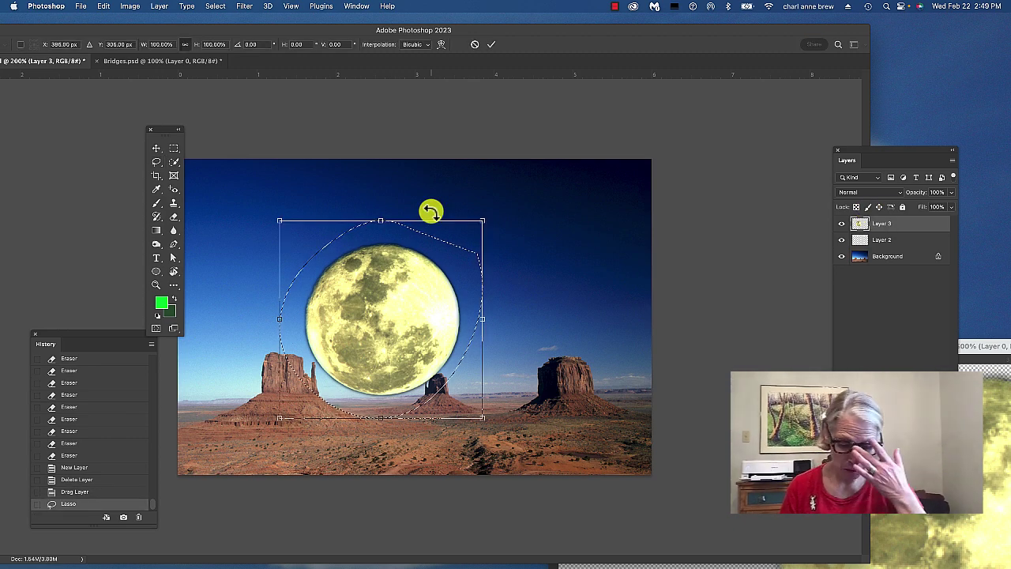
{"action": "left_click_drag", "start_coordinate": [387, 314], "coordinate": [567, 320]}
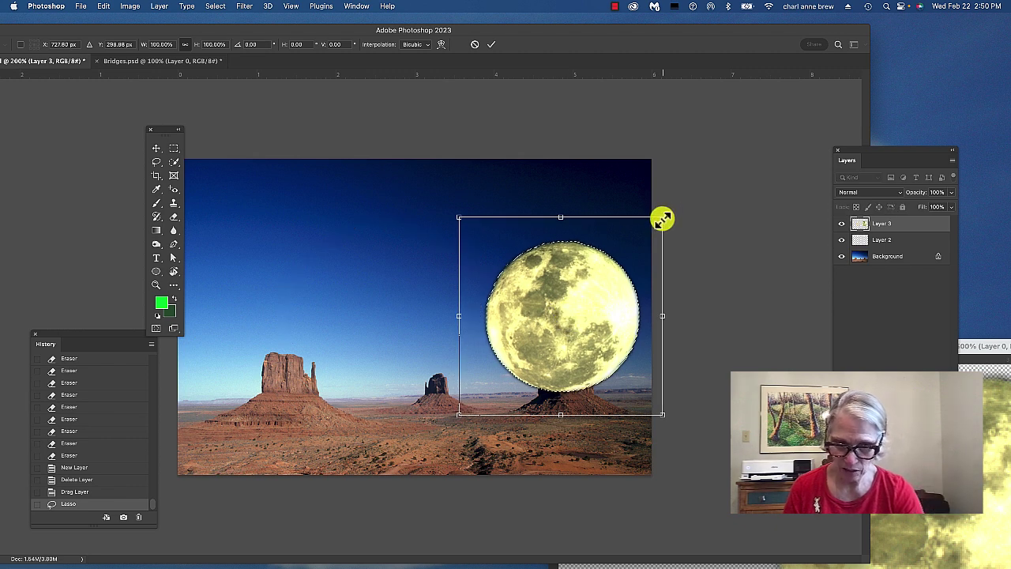
{"action": "left_click_drag", "start_coordinate": [662, 219], "coordinate": [535, 337]}
{"action": "key", "text": "super+z"}
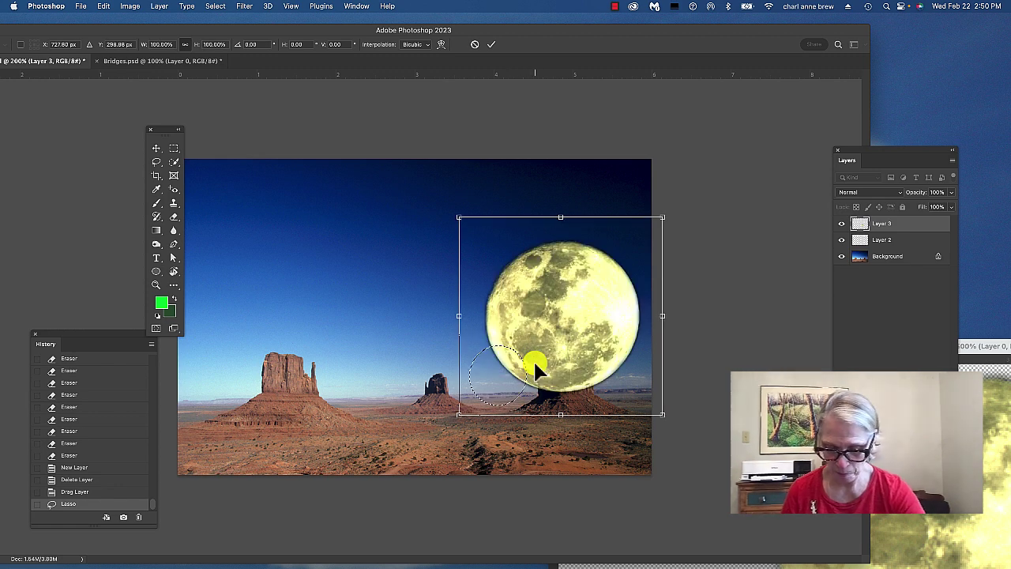
{"action": "left_click_drag", "start_coordinate": [661, 217], "coordinate": [529, 334]}
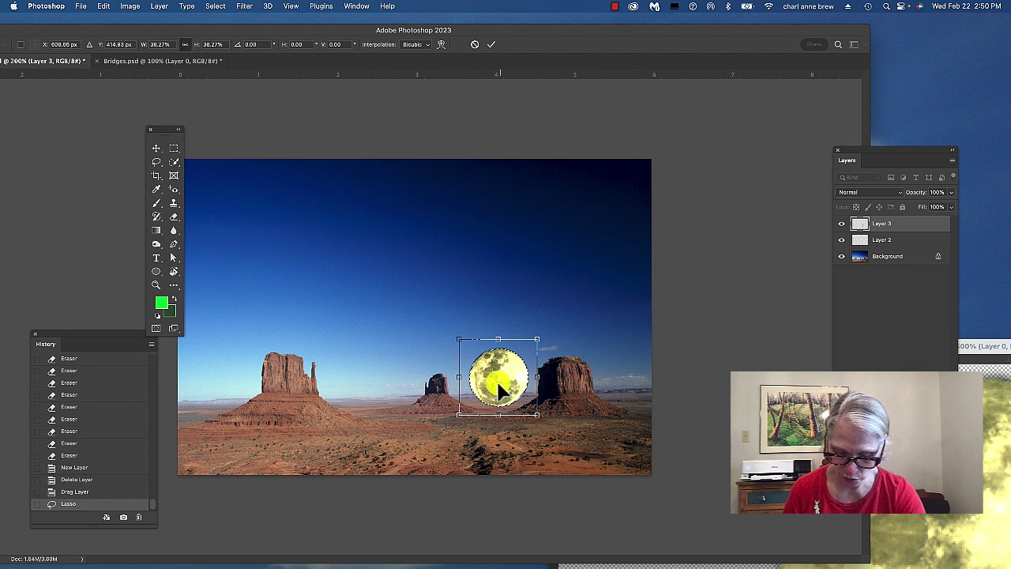
{"action": "left_click_drag", "start_coordinate": [497, 379], "coordinate": [563, 362]}
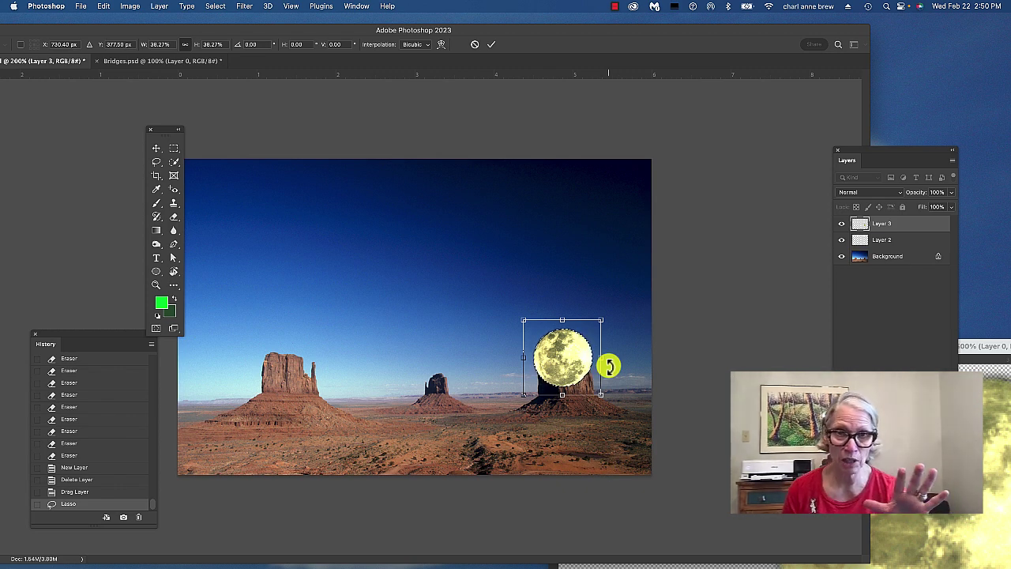
{"action": "left_click_drag", "start_coordinate": [561, 379], "coordinate": [300, 442]}
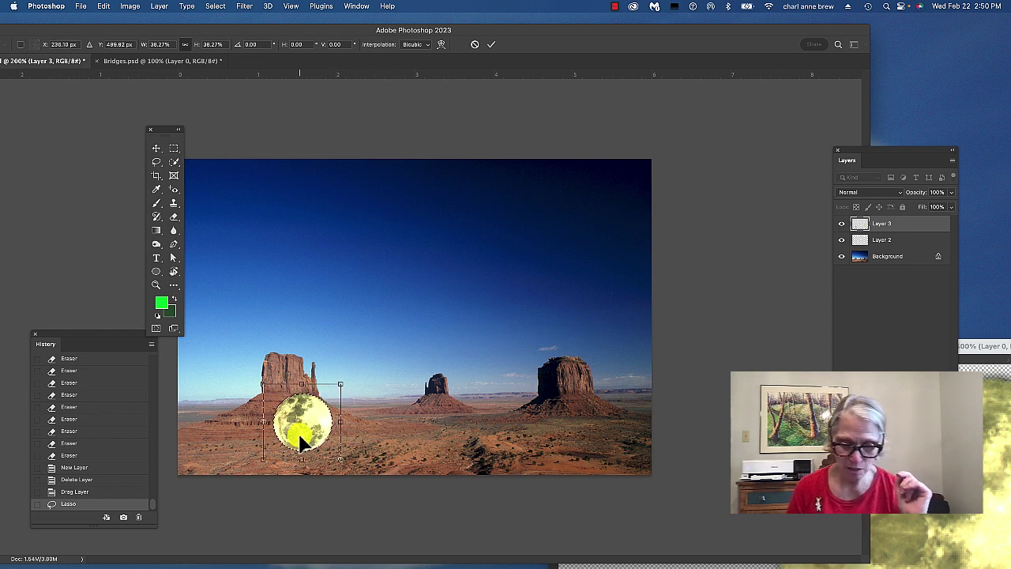
{"action": "key", "text": "Return"}
{"action": "key", "text": "super+d"}
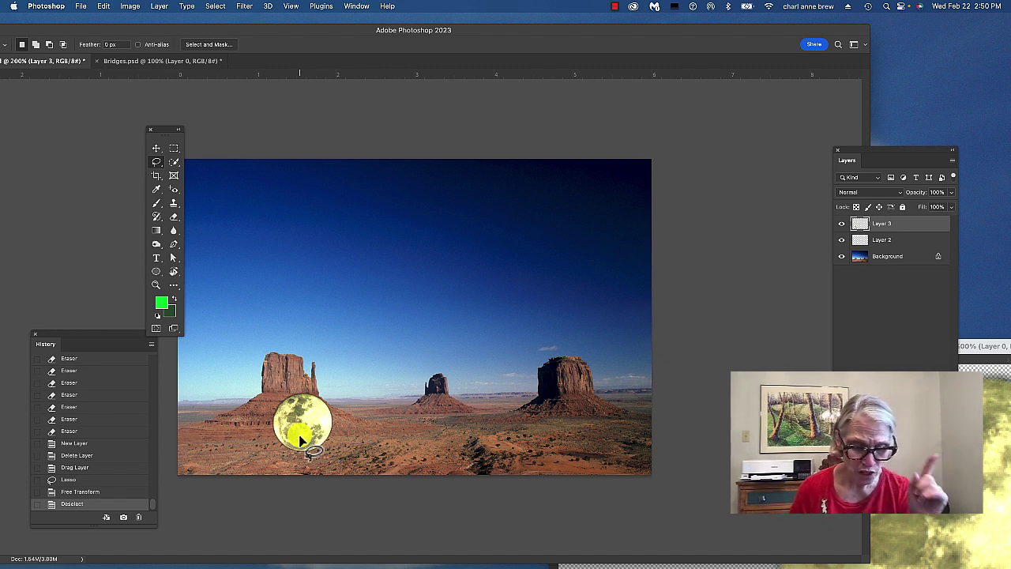
Step: Quick-select the sky on Layer 0 from the right butte across to the middle butte
{"action": "left_click", "coordinate": [174, 162]}
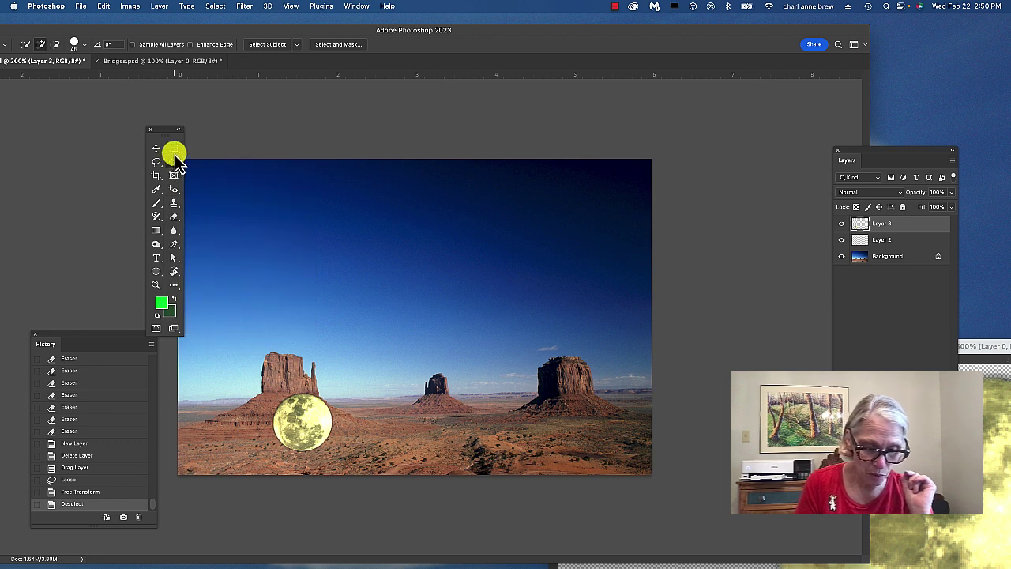
{"action": "mouse_move", "coordinate": [594, 242]}
{"action": "left_mouse_down"}
{"action": "mouse_move", "coordinate": [583, 266]}
{"action": "mouse_move", "coordinate": [621, 214]}
{"action": "mouse_move", "coordinate": [538, 252]}
{"action": "mouse_move", "coordinate": [580, 223]}
{"action": "left_mouse_up"}
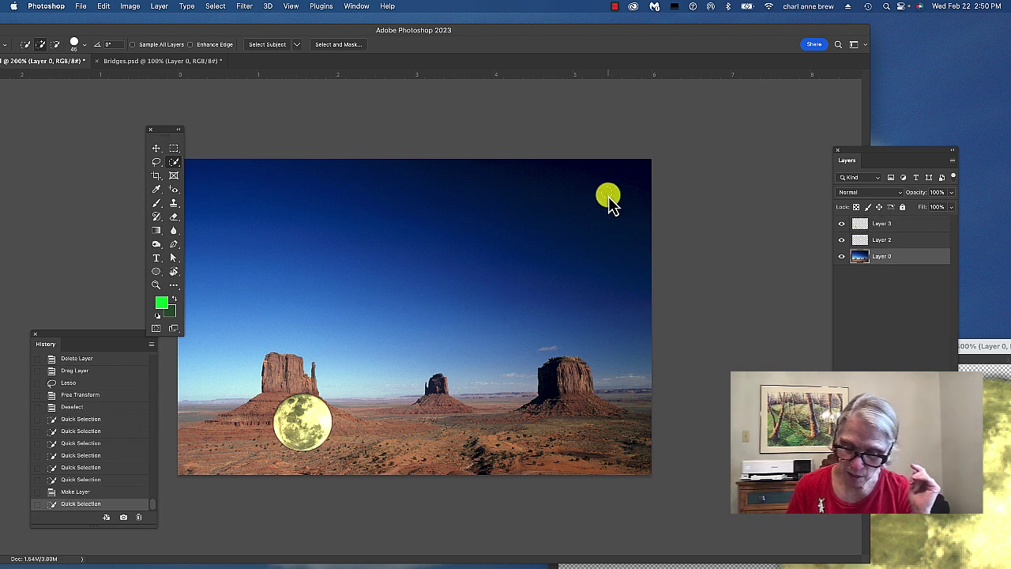
{"action": "mouse_move", "coordinate": [608, 202]}
{"action": "left_mouse_down"}
{"action": "mouse_move", "coordinate": [544, 230]}
{"action": "mouse_move", "coordinate": [626, 183]}
{"action": "mouse_move", "coordinate": [610, 232]}
{"action": "mouse_move", "coordinate": [528, 278]}
{"action": "mouse_move", "coordinate": [506, 361]}
{"action": "mouse_move", "coordinate": [507, 320]}
{"action": "mouse_move", "coordinate": [520, 304]}
{"action": "mouse_move", "coordinate": [501, 338]}
{"action": "mouse_move", "coordinate": [499, 378]}
{"action": "mouse_move", "coordinate": [617, 251]}
{"action": "left_mouse_up"}
{"action": "mouse_move", "coordinate": [545, 170]}
{"action": "left_mouse_down"}
{"action": "mouse_move", "coordinate": [431, 275]}
{"action": "mouse_move", "coordinate": [470, 289]}
{"action": "left_mouse_up"}
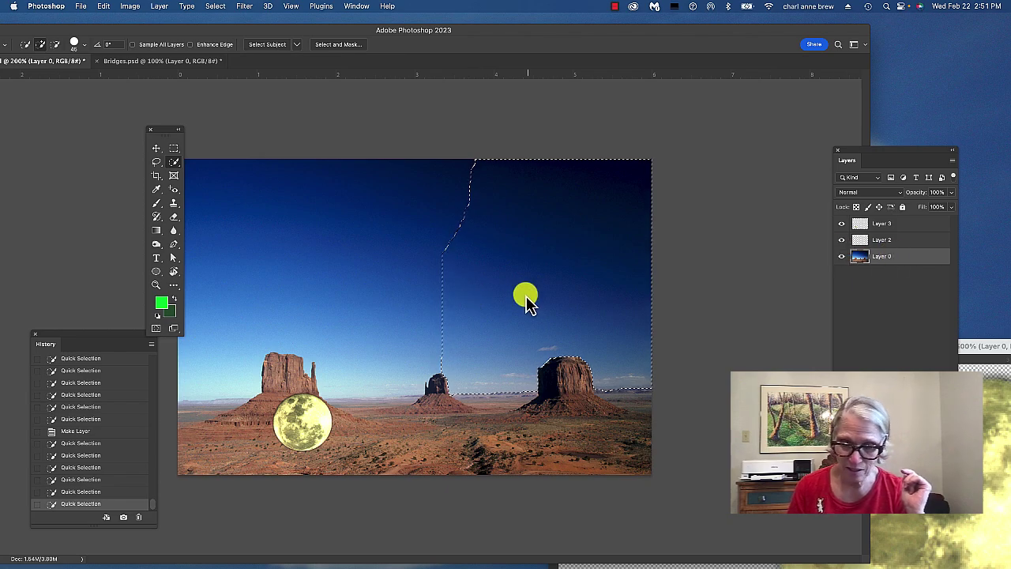
Step: Bring Moon.psd to the front and select its entire canvas
{"action": "left_click", "coordinate": [985, 345]}
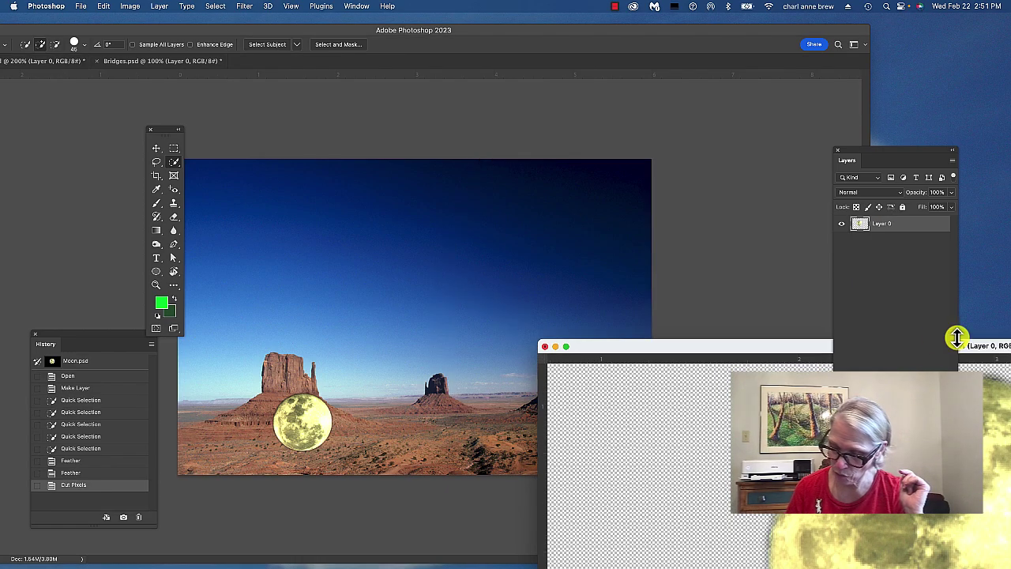
{"action": "left_click_drag", "start_coordinate": [936, 337], "coordinate": [467, 83]}
{"action": "left_click", "coordinate": [104, 6]}
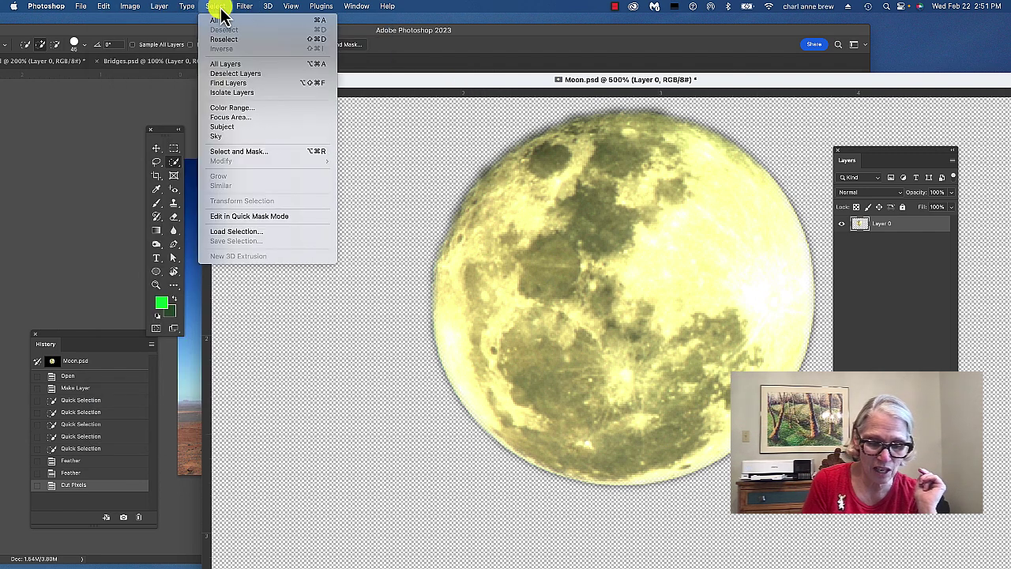
{"action": "left_click", "coordinate": [222, 17]}
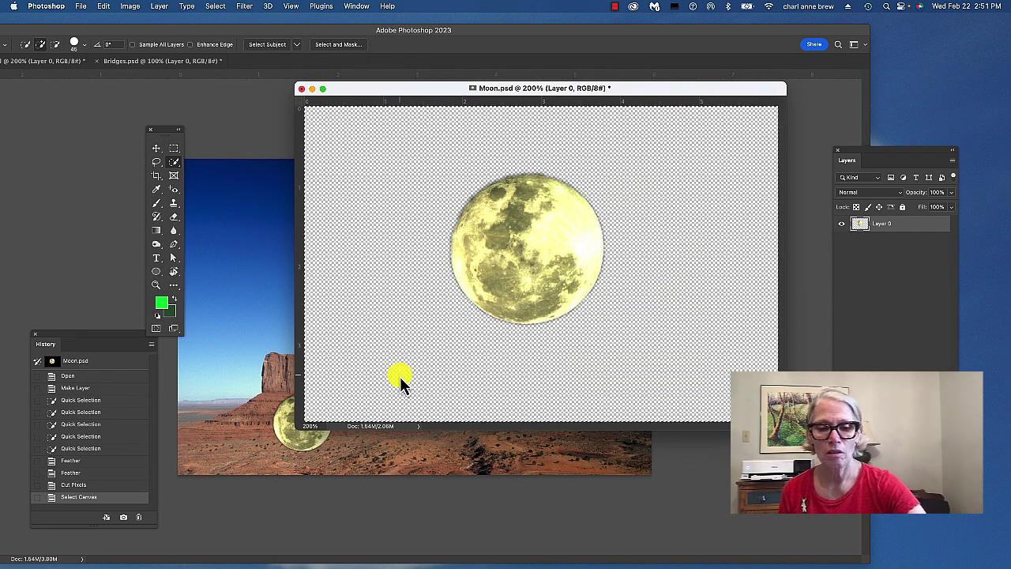
Step: Deselect, then draw a loose lasso selection around the cut-out moon
{"action": "key", "text": "l"}
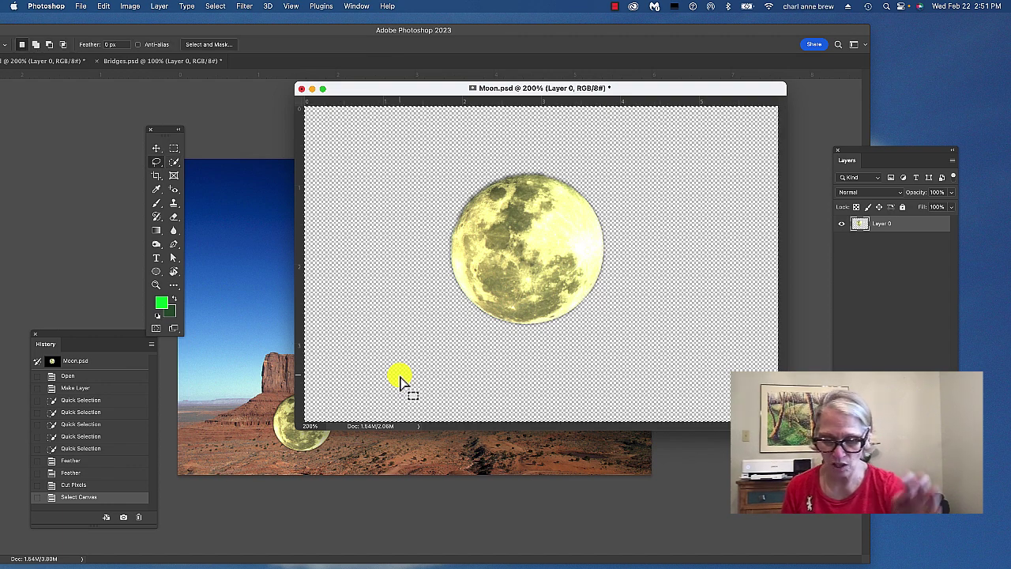
{"action": "left_click_drag", "start_coordinate": [577, 165], "coordinate": [509, 162]}
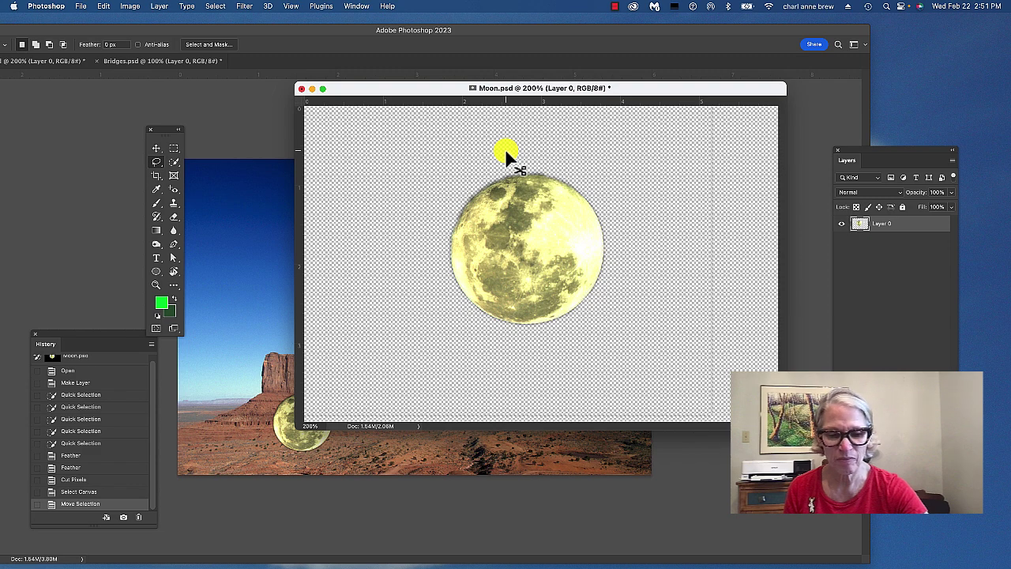
{"action": "key", "text": "super+d"}
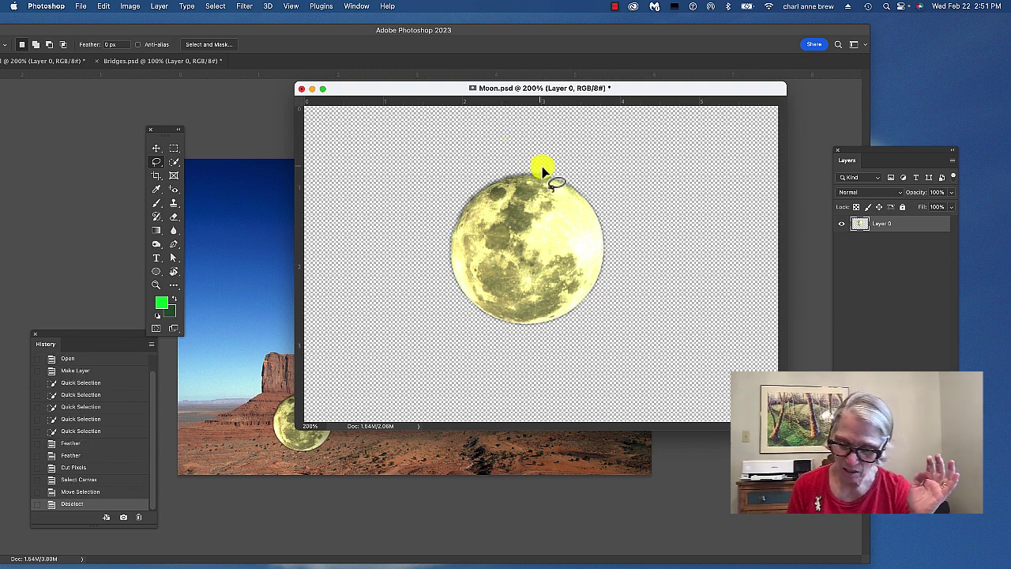
{"action": "mouse_move", "coordinate": [494, 170]}
{"action": "left_mouse_down"}
{"action": "mouse_move", "coordinate": [458, 318]}
{"action": "mouse_move", "coordinate": [643, 238]}
{"action": "mouse_move", "coordinate": [462, 172]}
{"action": "left_mouse_up"}
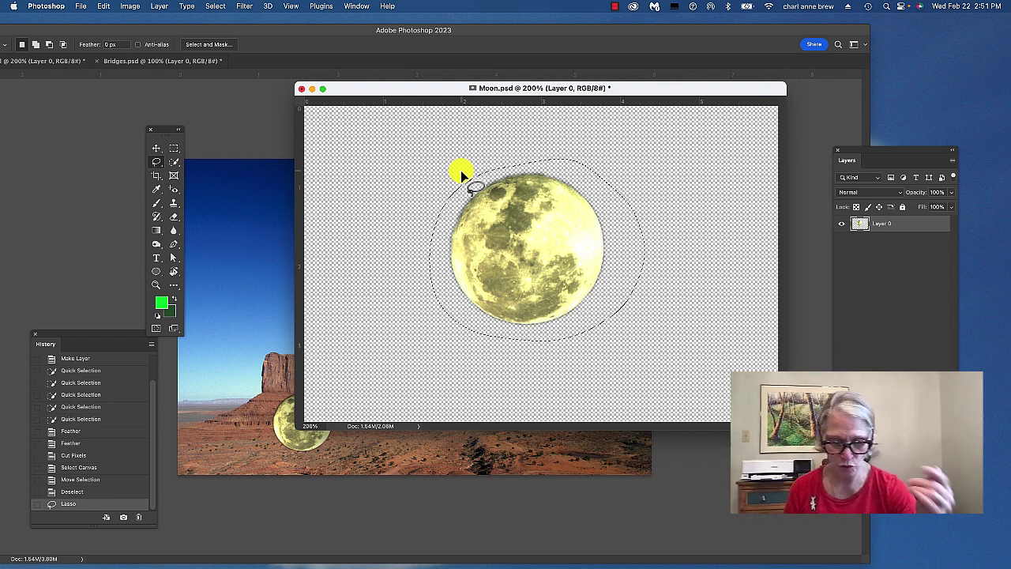
Step: Paste the moon into the sky selection of the Buttes composite as masked Layer 4
{"action": "left_click", "coordinate": [249, 209]}
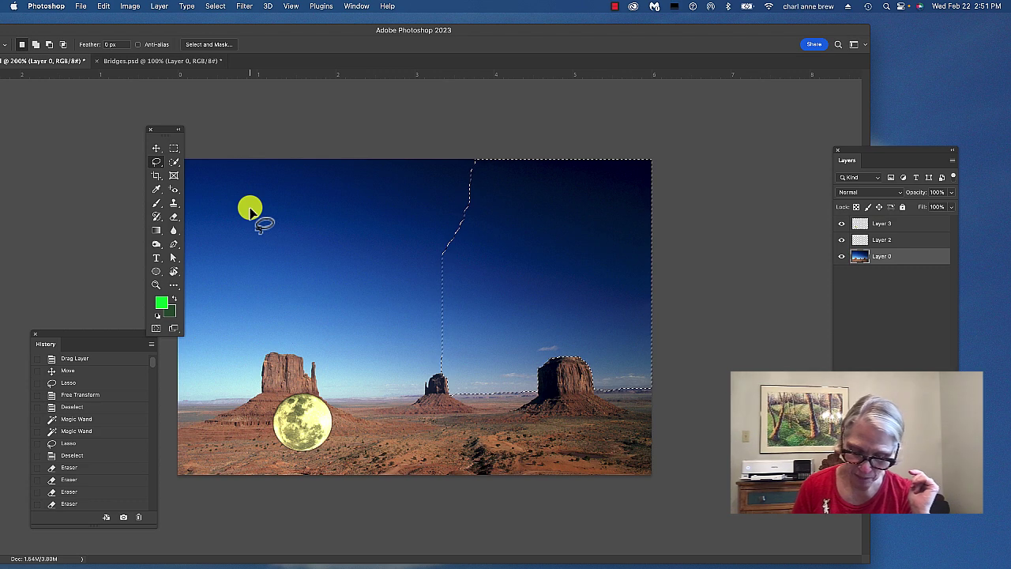
{"action": "left_click", "coordinate": [102, 8]}
{"action": "mouse_move", "coordinate": [134, 115]}
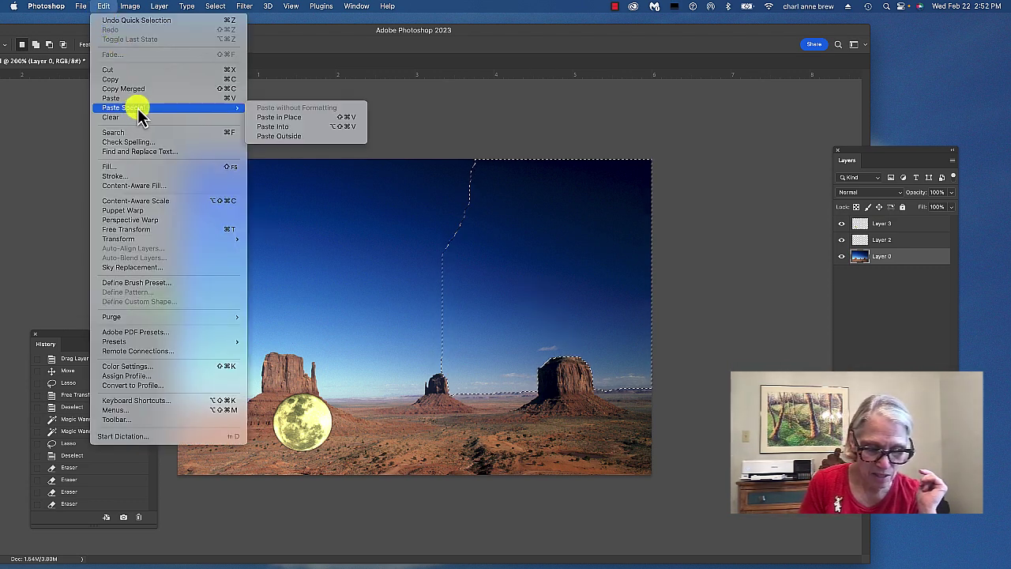
{"action": "left_click", "coordinate": [278, 126]}
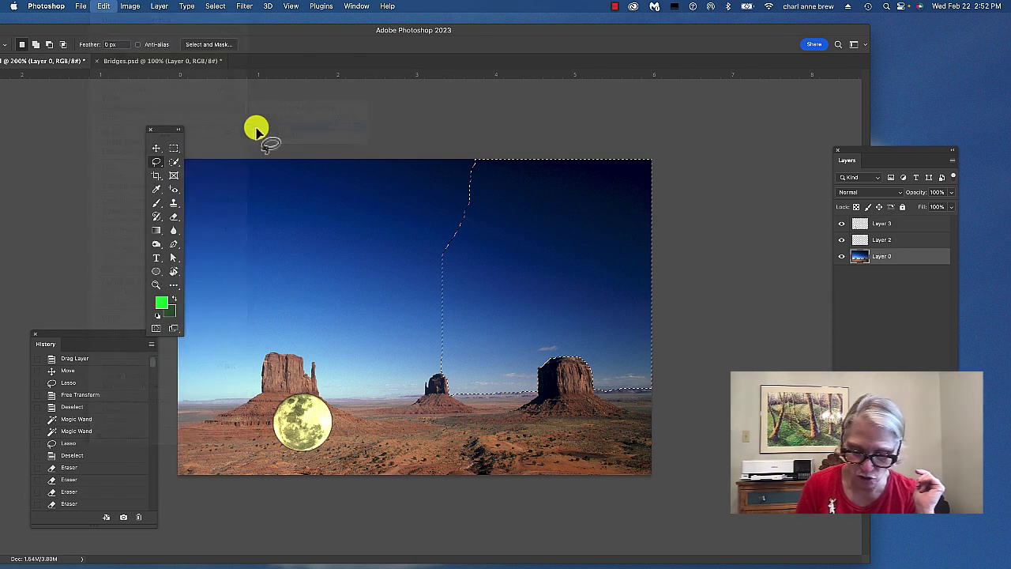
{"action": "left_click_drag", "start_coordinate": [518, 296], "coordinate": [439, 315]}
{"action": "key", "text": "super+d"}
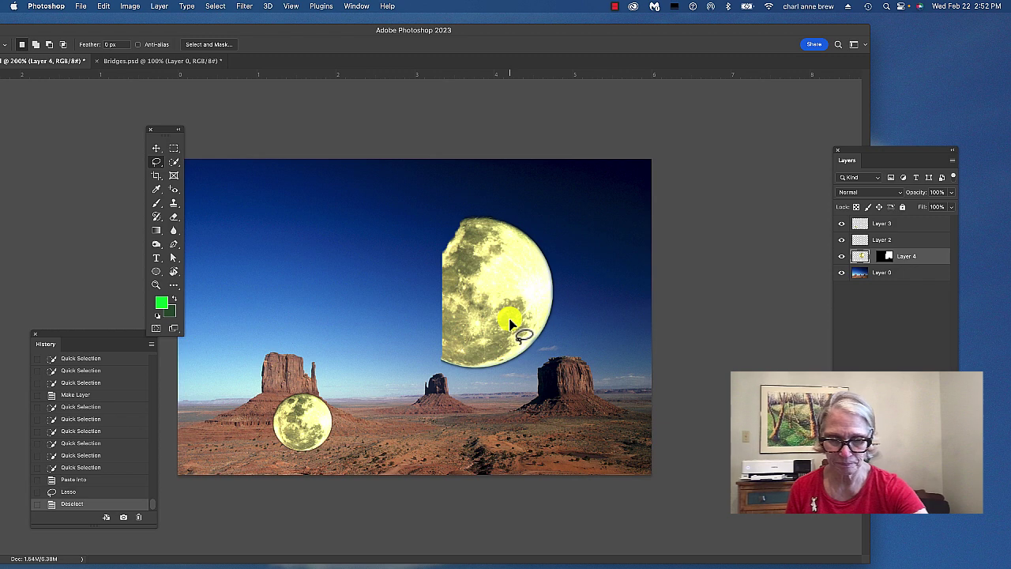
Step: Move the large moon right and down so it rises behind the right butte
{"action": "key", "text": "v"}
{"action": "left_click_drag", "start_coordinate": [492, 293], "coordinate": [561, 335]}
{"action": "left_click_drag", "start_coordinate": [582, 289], "coordinate": [582, 336]}
{"action": "key", "text": "Right"}
{"action": "key", "text": "Right"}
{"action": "key", "text": "Right"}
{"action": "key", "text": "Right"}
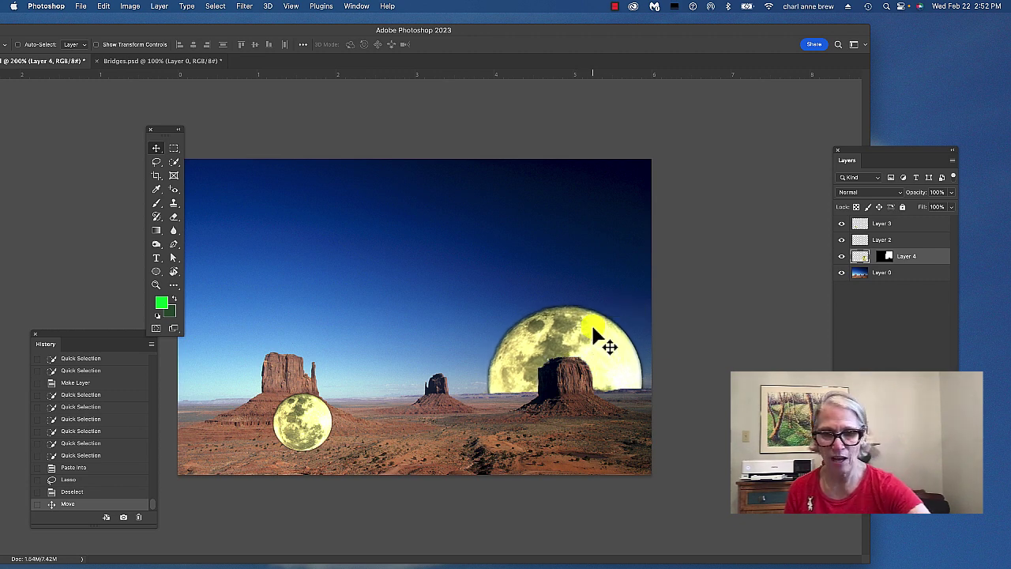
Step: Free-transform the Layer 4 moon down to about 88.6% and commit
{"action": "key", "text": "super+t"}
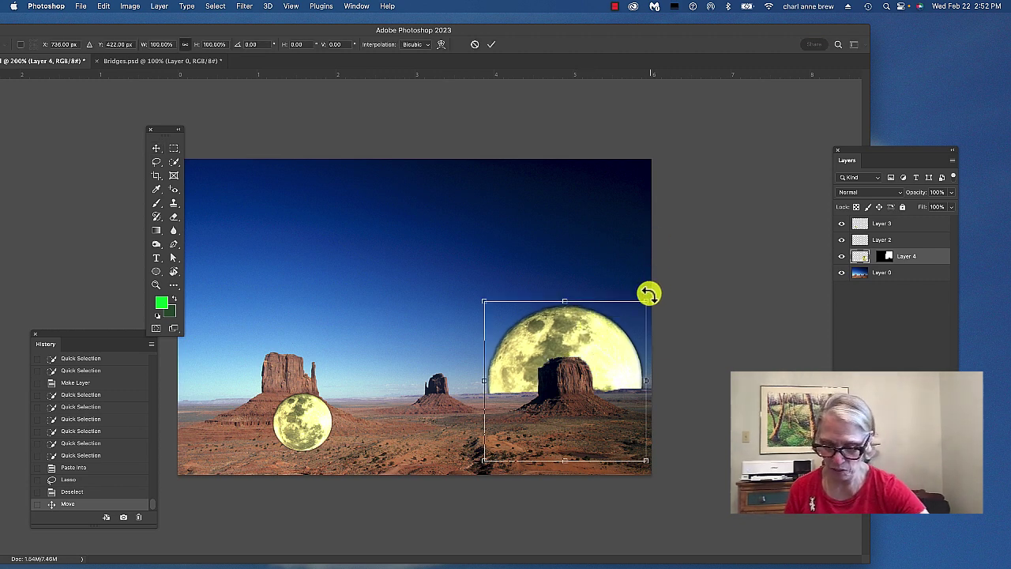
{"action": "left_click_drag", "start_coordinate": [646, 305], "coordinate": [608, 329]}
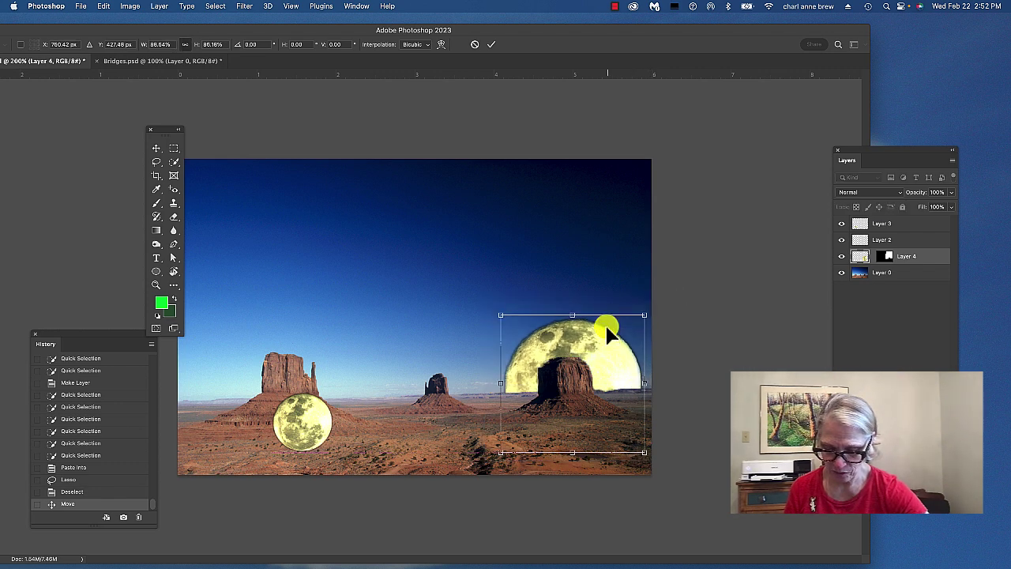
{"action": "key", "text": "Return"}
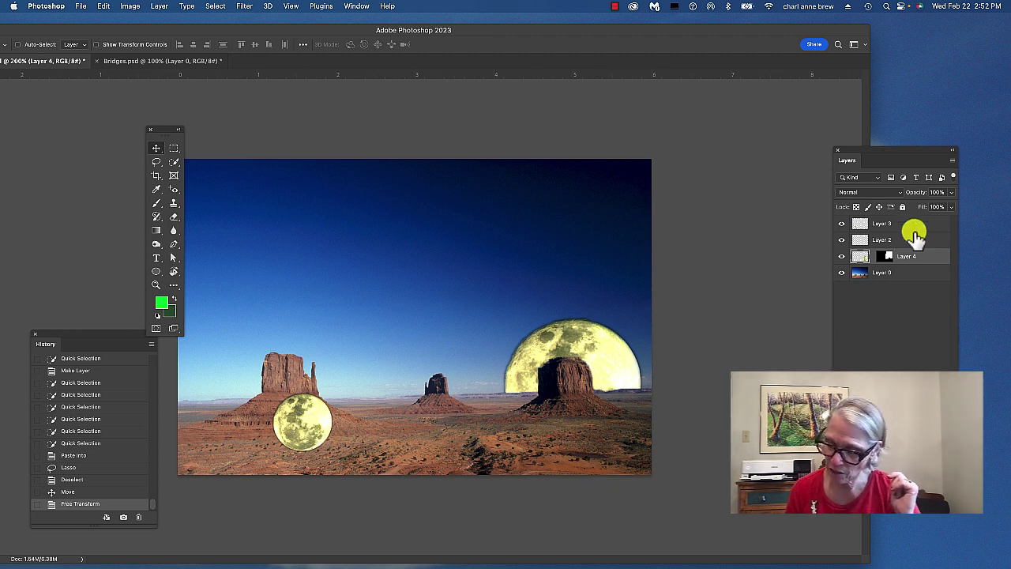
Step: Hide and delete the small moon Layer 3, then float Bridges.psd in its own window
{"action": "left_click", "coordinate": [841, 224]}
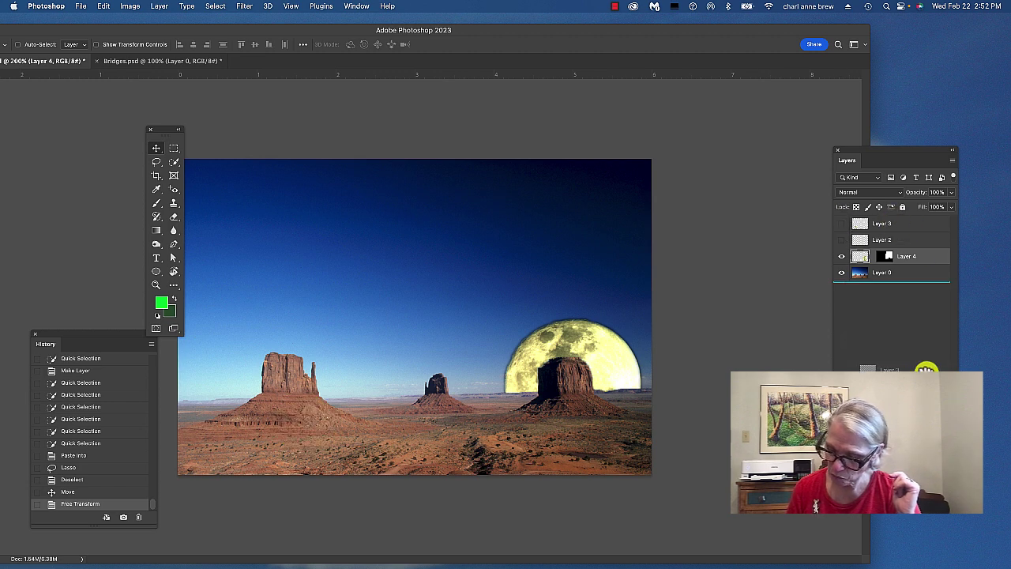
{"action": "key", "text": "Delete"}
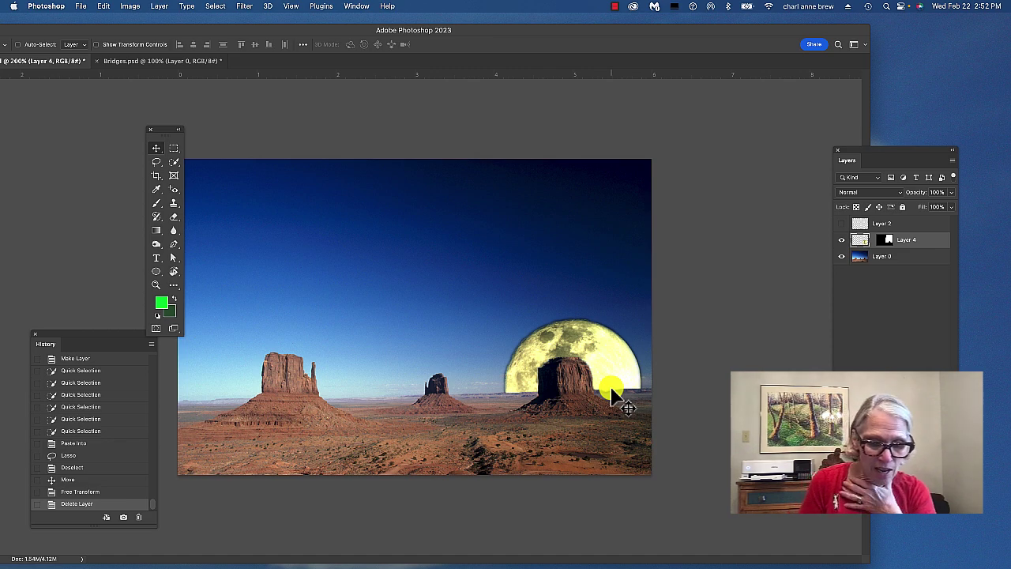
{"action": "left_click_drag", "start_coordinate": [176, 59], "coordinate": [660, 146]}
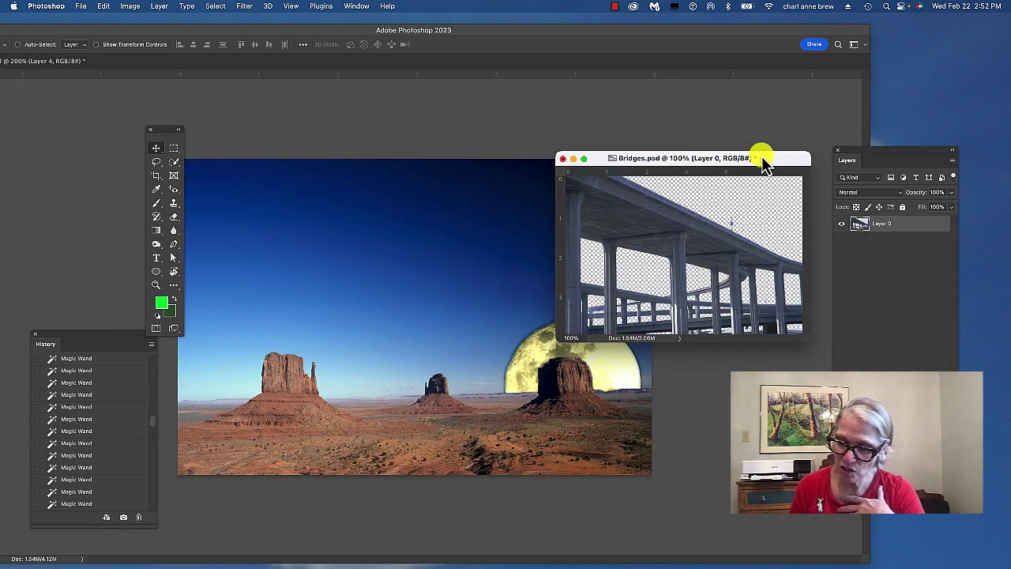
Step: Arrange the windows and drag the Bridges overpass onto Buttes.psd as Layer 5
{"action": "left_click_drag", "start_coordinate": [765, 162], "coordinate": [817, 111]}
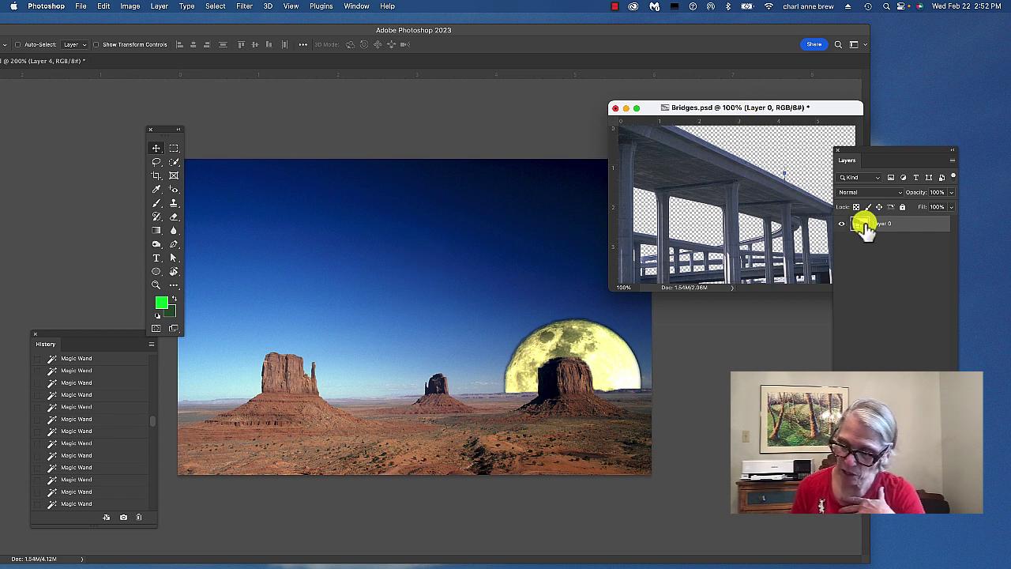
{"action": "left_click_drag", "start_coordinate": [857, 224], "coordinate": [891, 298]}
{"action": "left_click_drag", "start_coordinate": [693, 27], "coordinate": [686, 130]}
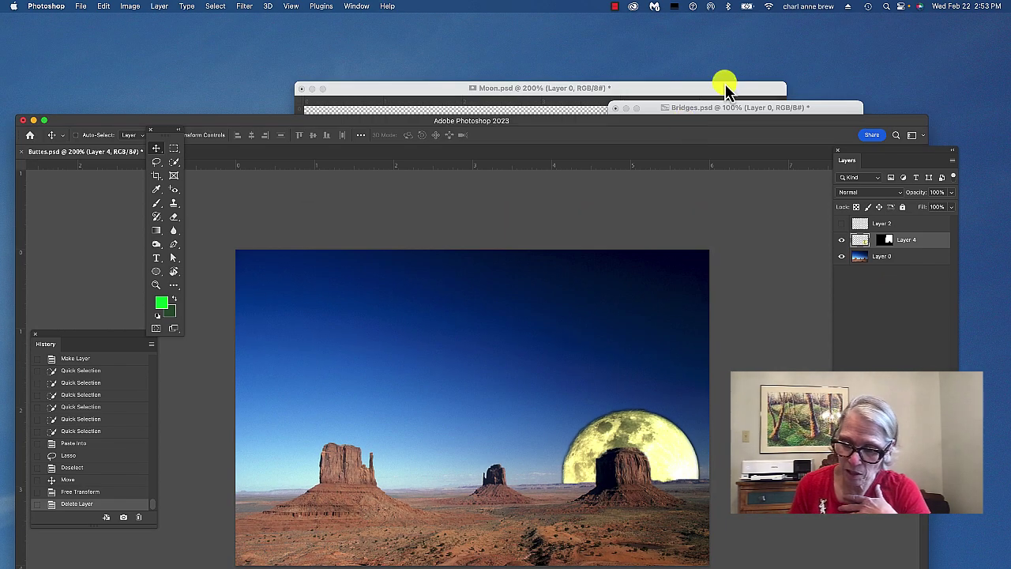
{"action": "left_click_drag", "start_coordinate": [830, 115], "coordinate": [872, 39]}
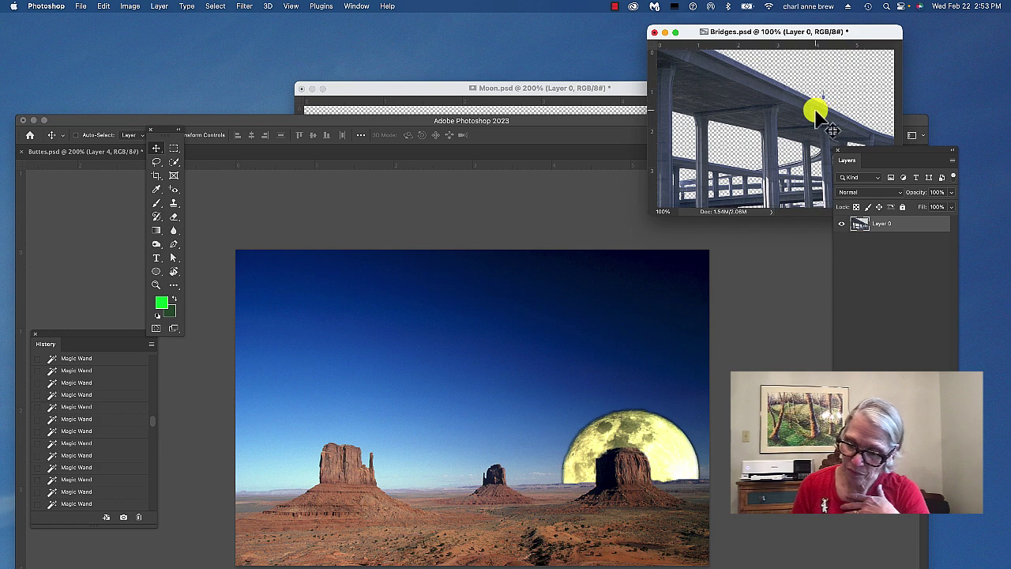
{"action": "left_click_drag", "start_coordinate": [816, 112], "coordinate": [540, 393]}
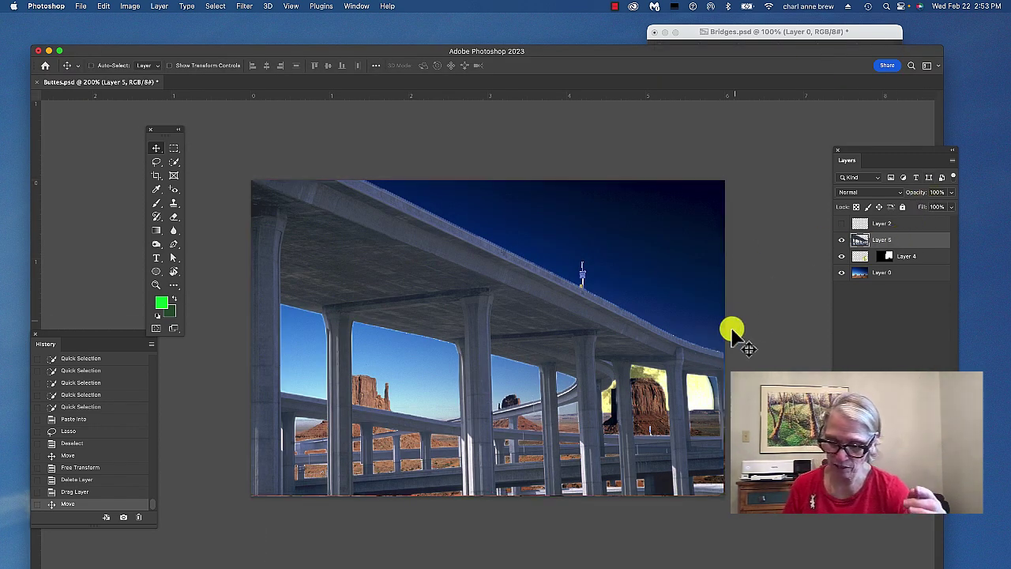
Step: Lasso-select the overpass, enlarge it and shift it down-left to slant across the foreground
{"action": "key", "text": "l"}
{"action": "left_click_drag", "start_coordinate": [826, 232], "coordinate": [734, 343]}
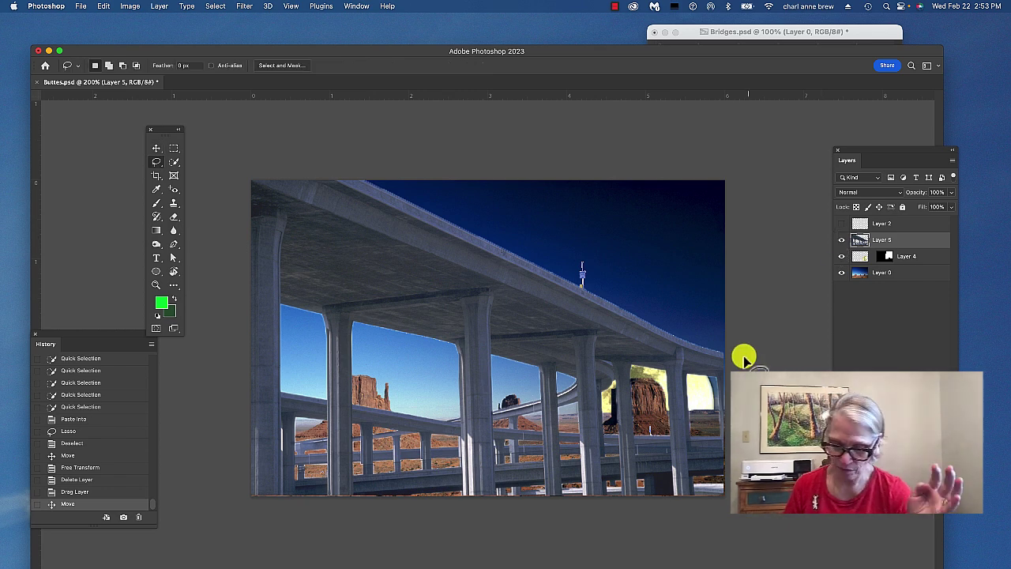
{"action": "key", "text": "super+t"}
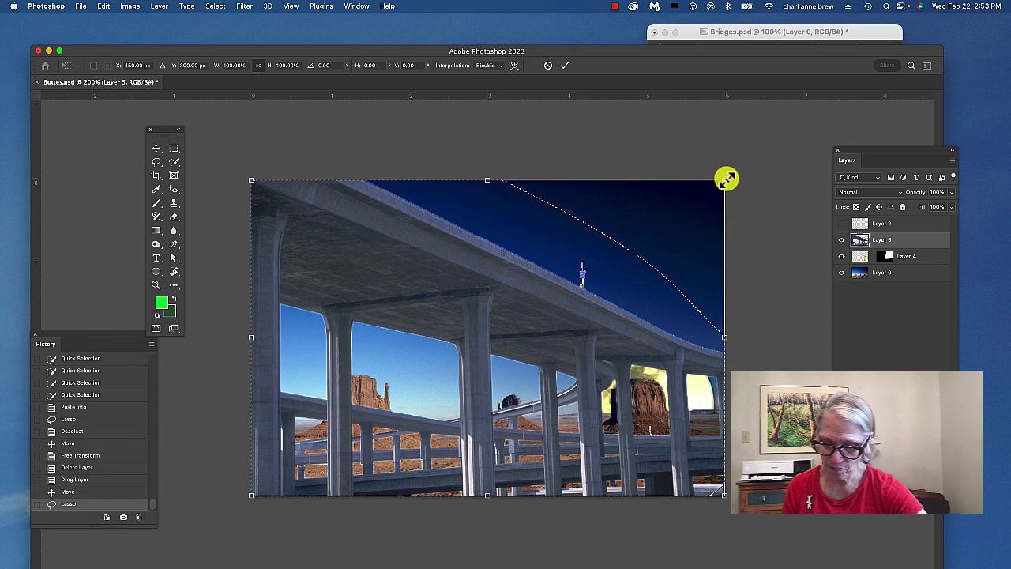
{"action": "left_click_drag", "start_coordinate": [726, 179], "coordinate": [779, 226]}
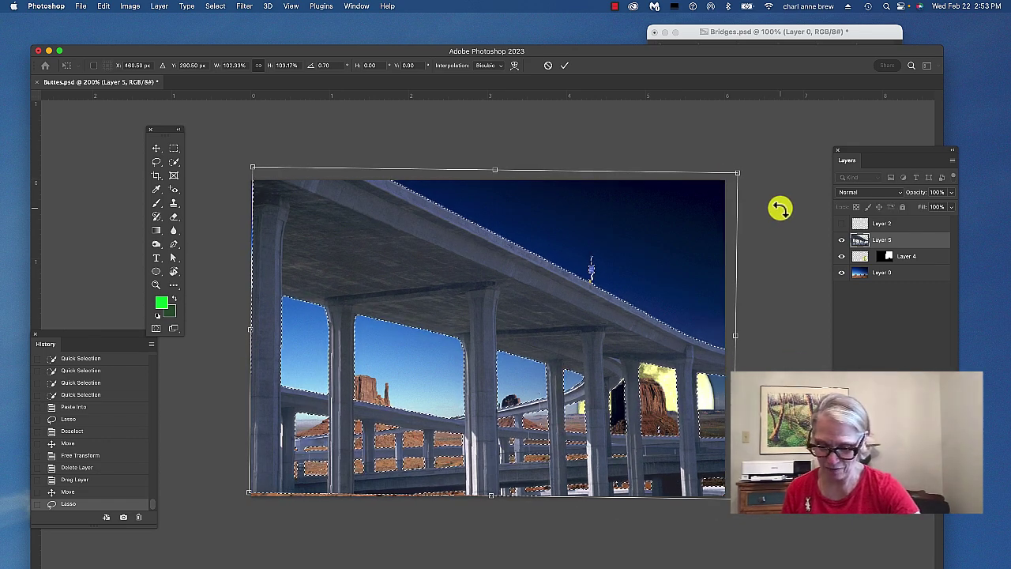
{"action": "key", "text": "super+z"}
{"action": "left_click_drag", "start_coordinate": [533, 335], "coordinate": [506, 402]}
{"action": "left_click_drag", "start_coordinate": [704, 245], "coordinate": [722, 232]}
{"action": "left_click_drag", "start_coordinate": [553, 434], "coordinate": [548, 413]}
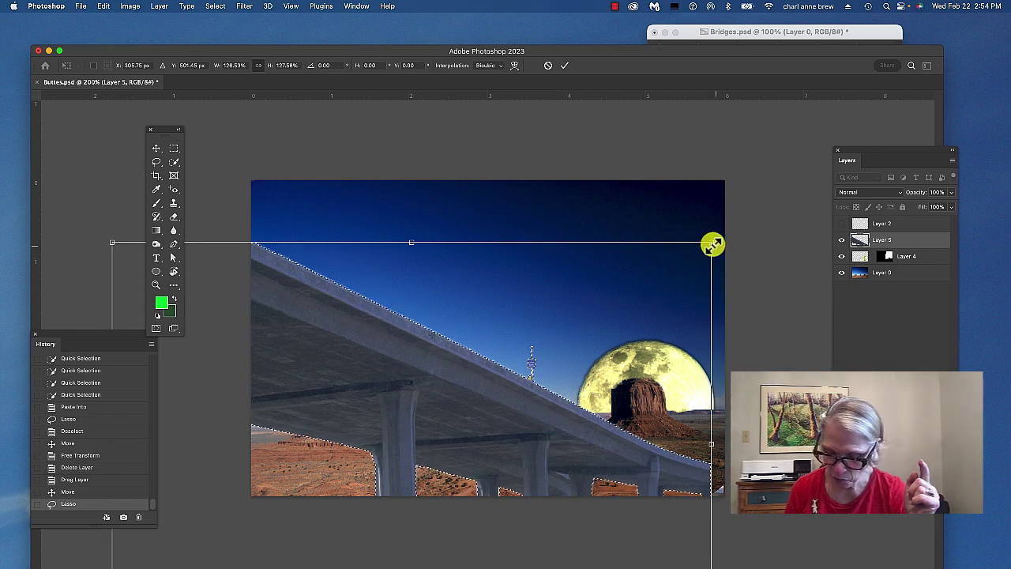
{"action": "left_click_drag", "start_coordinate": [714, 242], "coordinate": [728, 231]}
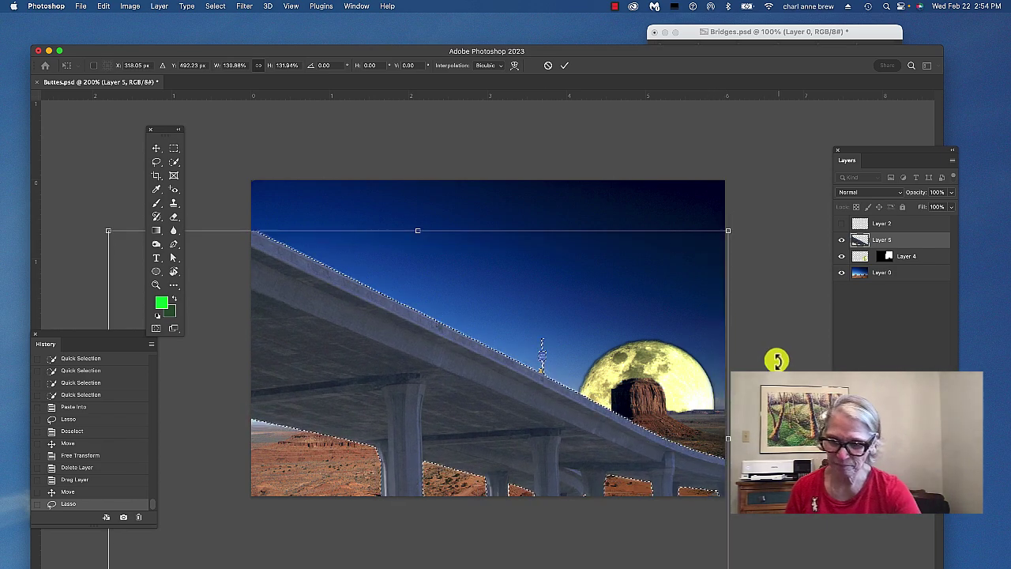
{"action": "key", "text": "Return"}
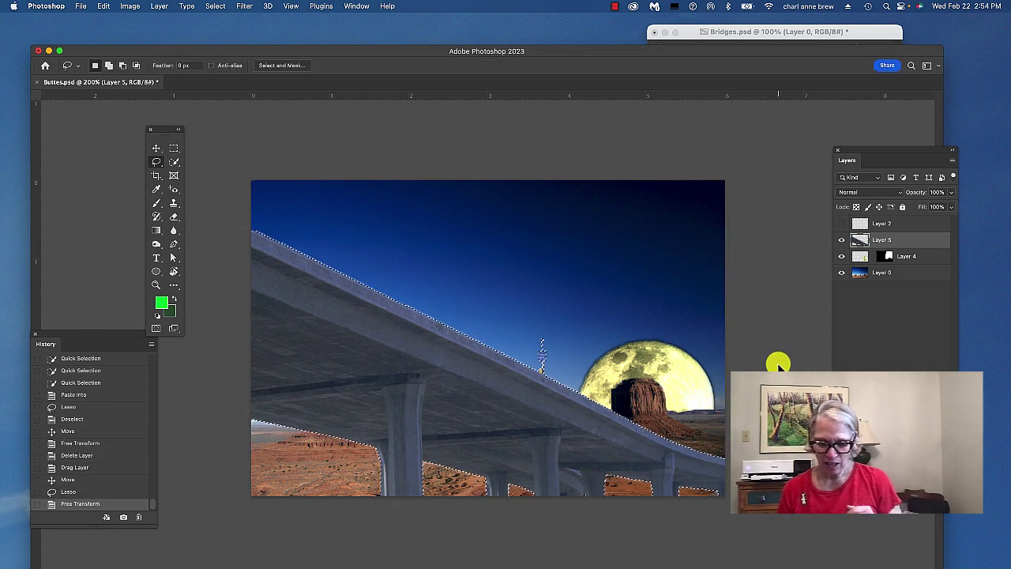
{"action": "key", "text": "super+d"}
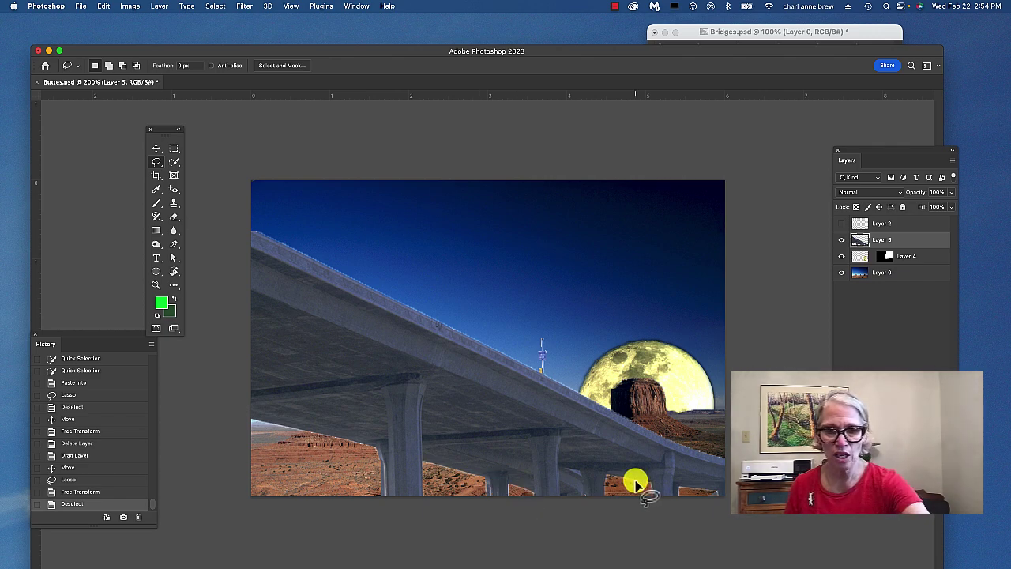
Step: Rotate the view along the bridge edge and zoom to 400% with the Eraser
{"action": "key", "text": "r"}
{"action": "left_click_drag", "start_coordinate": [713, 369], "coordinate": [591, 196]}
{"action": "key", "text": "l"}
{"action": "key", "text": "e"}
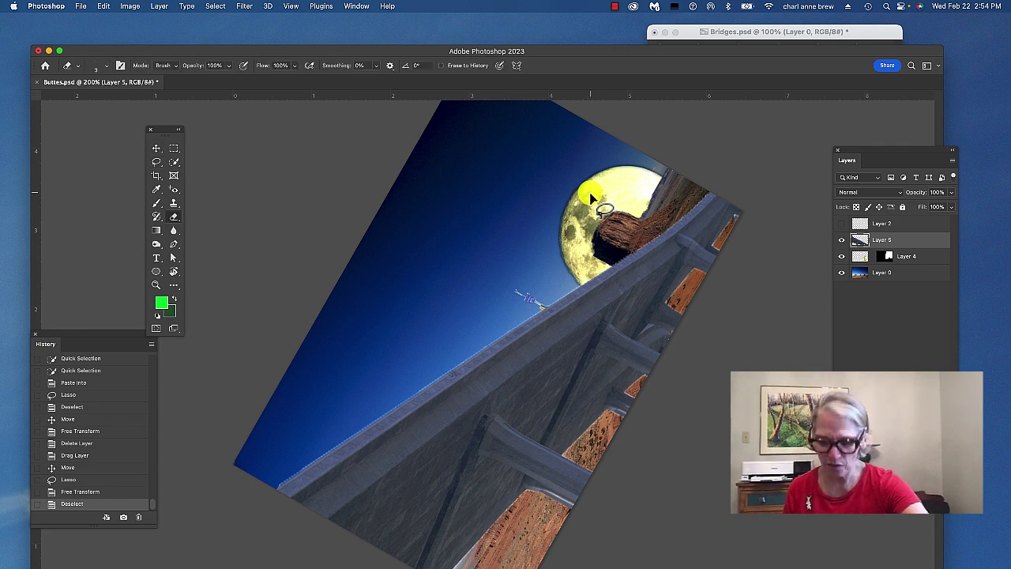
{"action": "key", "text": "super+equal"}
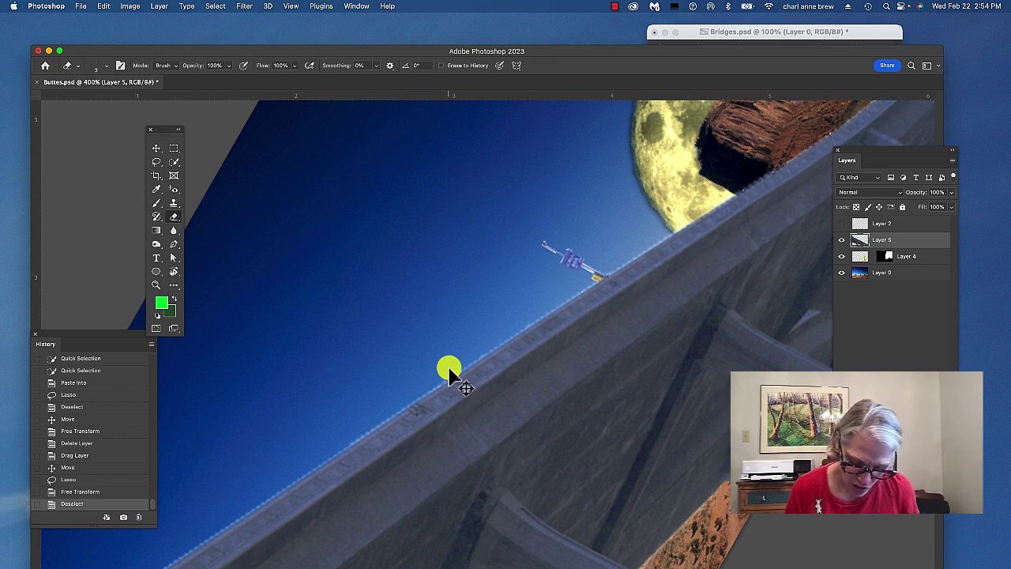
Step: Erase the blue fringe along the bridge's top edge on Layer 5
{"action": "left_click", "coordinate": [585, 288]}
{"action": "left_click", "coordinate": [561, 313]}
{"action": "left_click", "coordinate": [589, 291]}
{"action": "left_click", "coordinate": [554, 312]}
{"action": "left_click", "coordinate": [499, 318]}
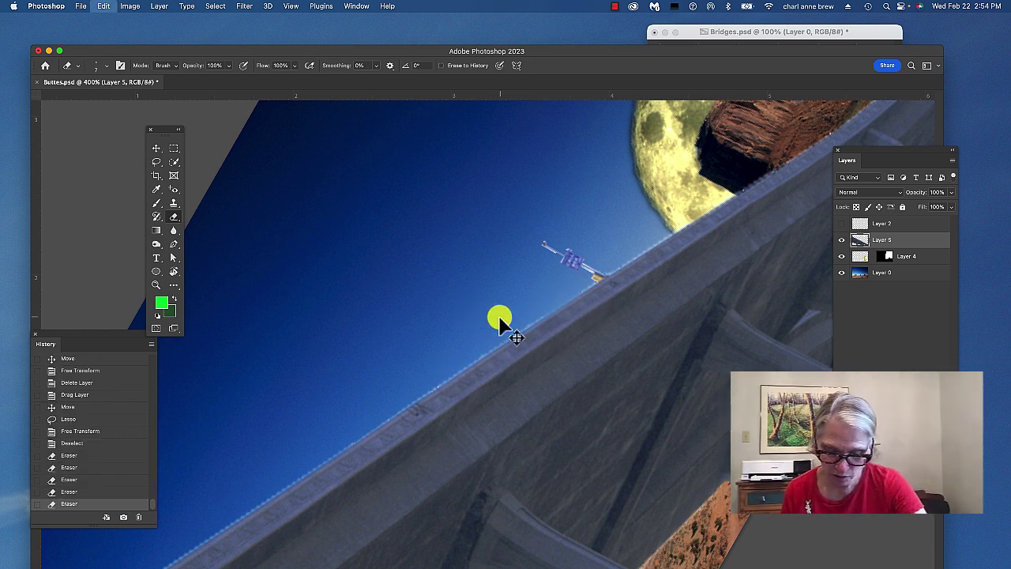
{"action": "key", "text": "super+z"}
{"action": "key", "text": "super+z"}
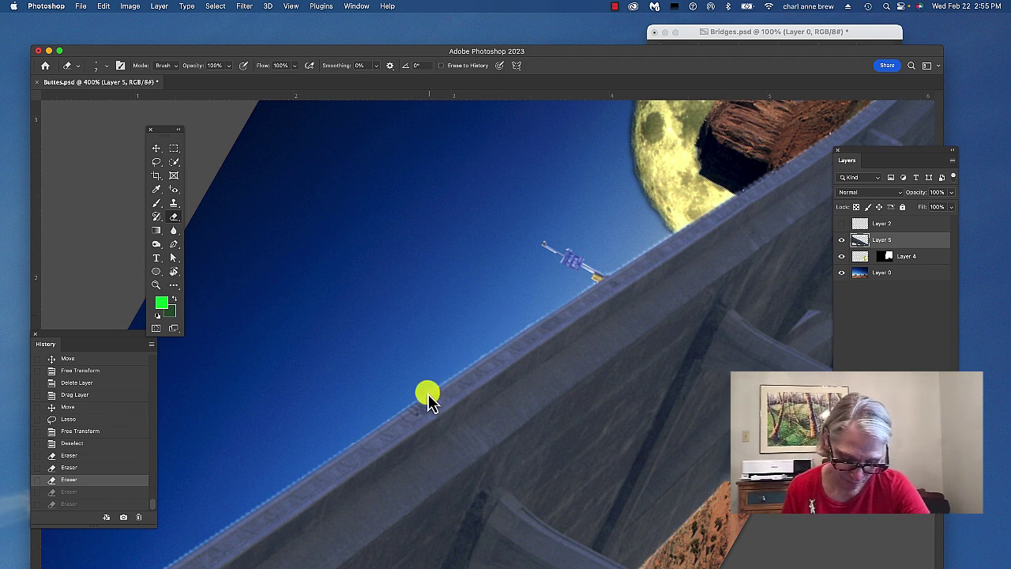
{"action": "left_click", "coordinate": [440, 389]}
{"action": "left_click_drag", "start_coordinate": [413, 413], "coordinate": [481, 392]}
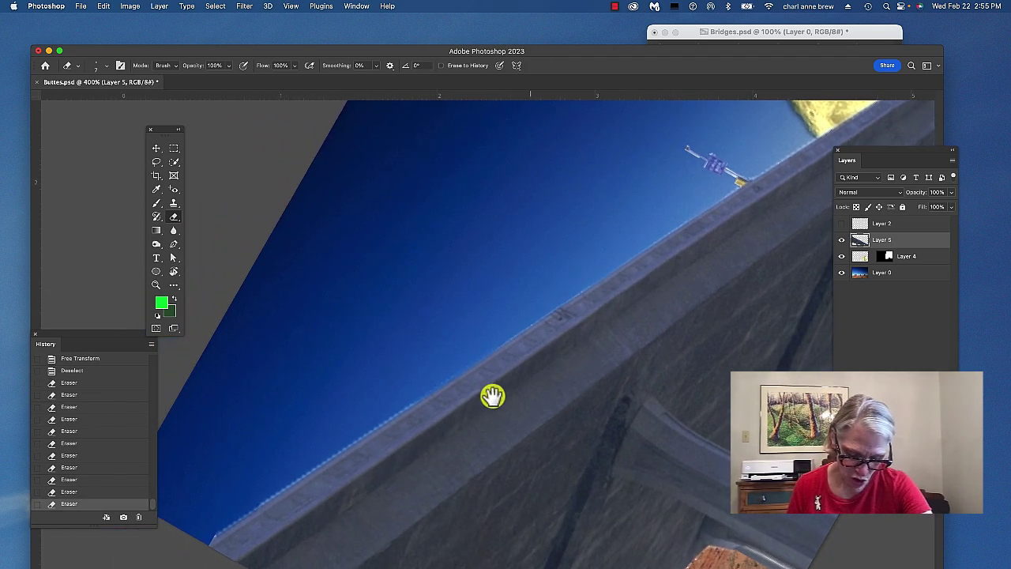
{"action": "left_click_drag", "start_coordinate": [228, 529], "coordinate": [248, 511]}
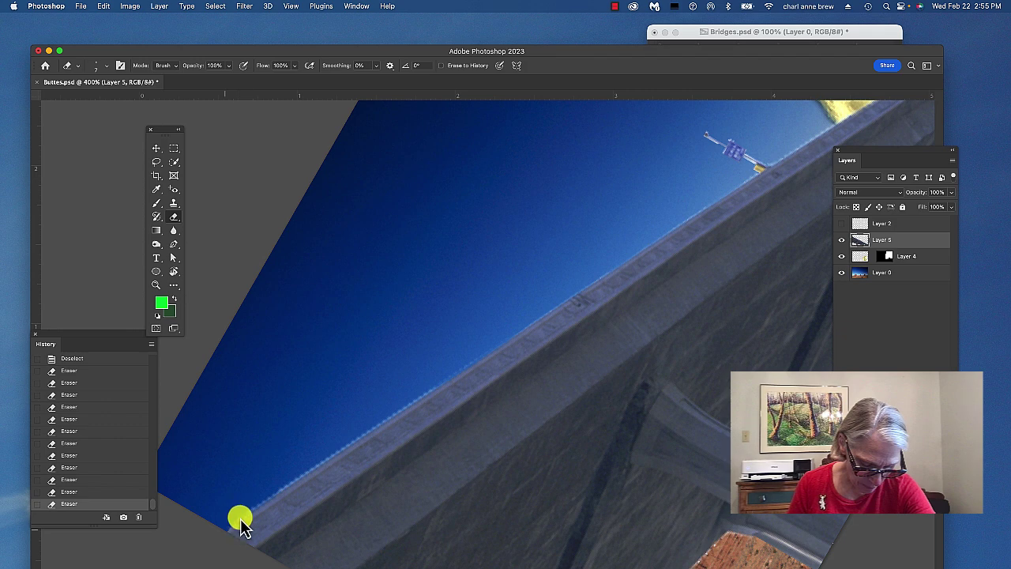
{"action": "left_click", "coordinate": [245, 515]}
Step: Pan along the overpass railings and lower end to check the remaining edges
{"action": "scroll", "coordinate": [558, 201], "scroll_direction": "right", "scroll_amount": 7}
{"action": "scroll", "coordinate": [557, 202], "scroll_direction": "up", "scroll_amount": 3}
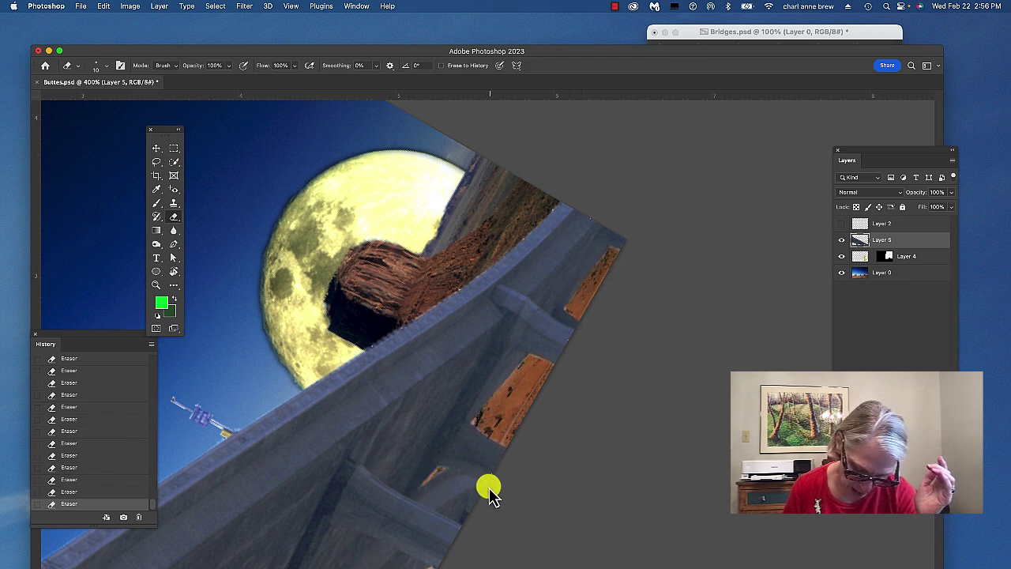
{"action": "left_click_drag", "start_coordinate": [542, 508], "coordinate": [660, 258]}
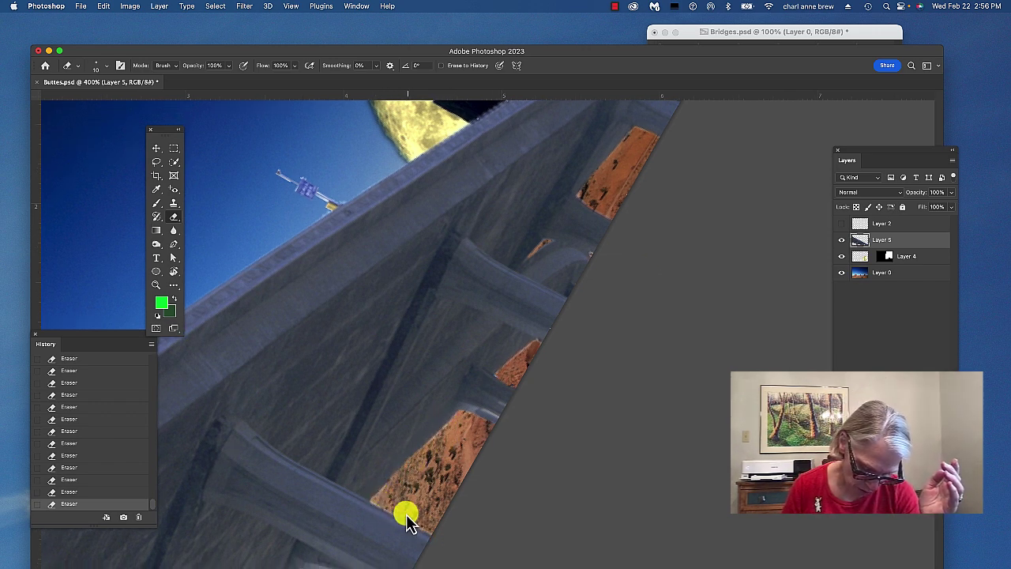
{"action": "left_click_drag", "start_coordinate": [543, 498], "coordinate": [635, 229]}
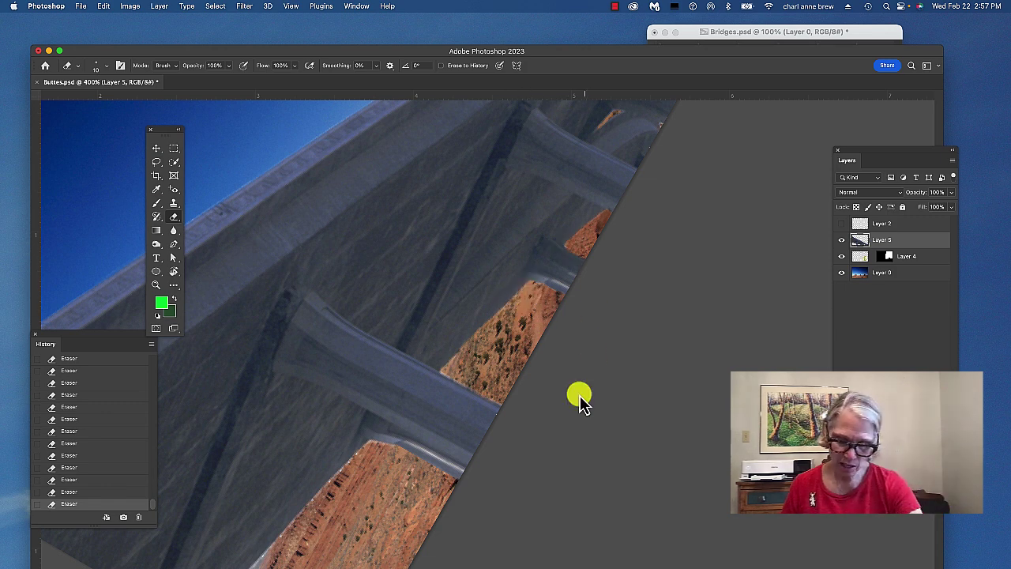
{"action": "left_click_drag", "start_coordinate": [587, 422], "coordinate": [632, 309]}
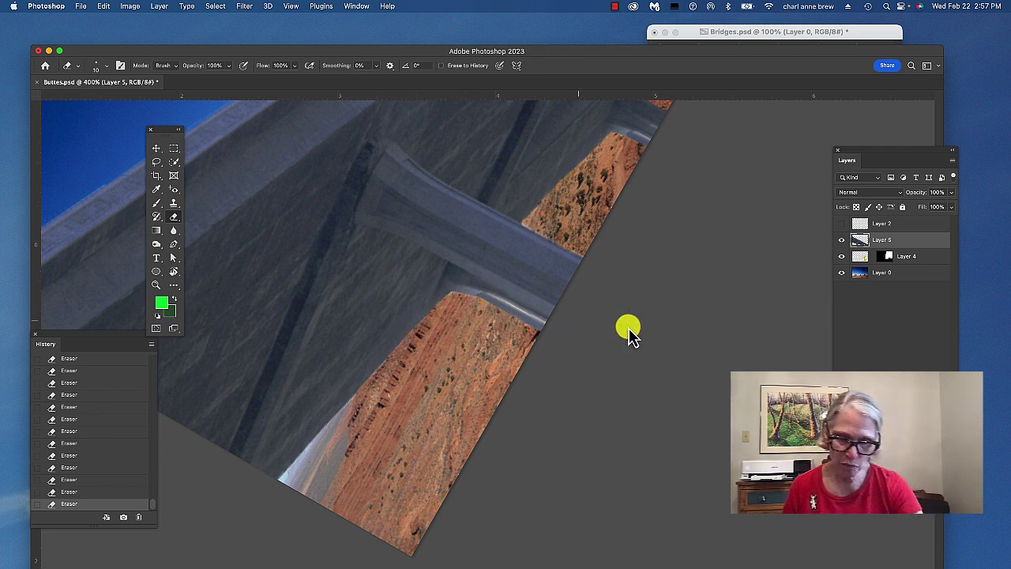
{"action": "left_click_drag", "start_coordinate": [528, 472], "coordinate": [692, 373]}
{"action": "scroll", "coordinate": [687, 367], "scroll_direction": "up", "scroll_amount": 5}
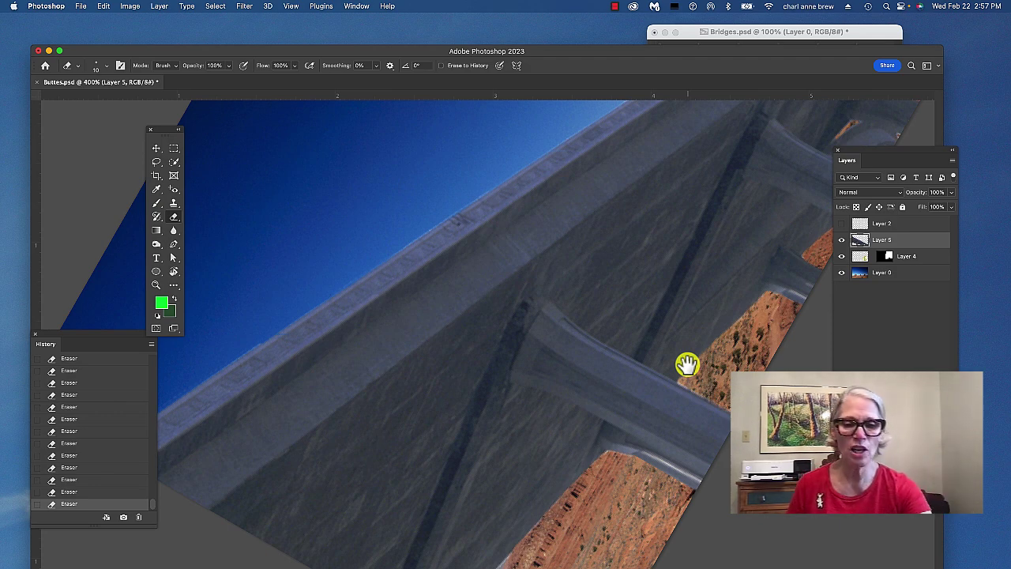
Step: Reset the view rotation to upright and zoom out to 100%
{"action": "key", "text": "r"}
{"action": "left_click", "coordinate": [194, 67]}
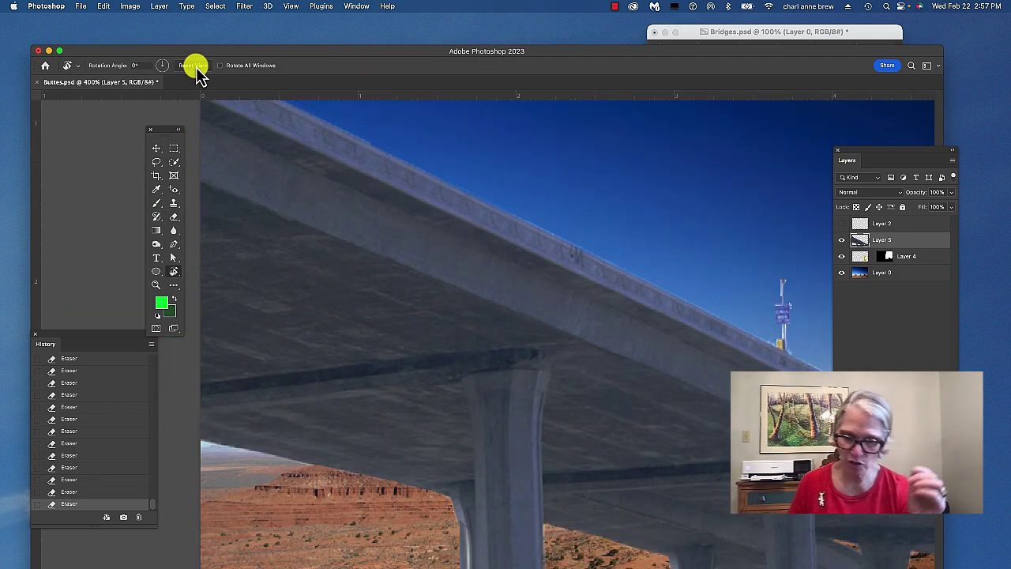
{"action": "key", "text": "super+minus"}
{"action": "key", "text": "super+minus"}
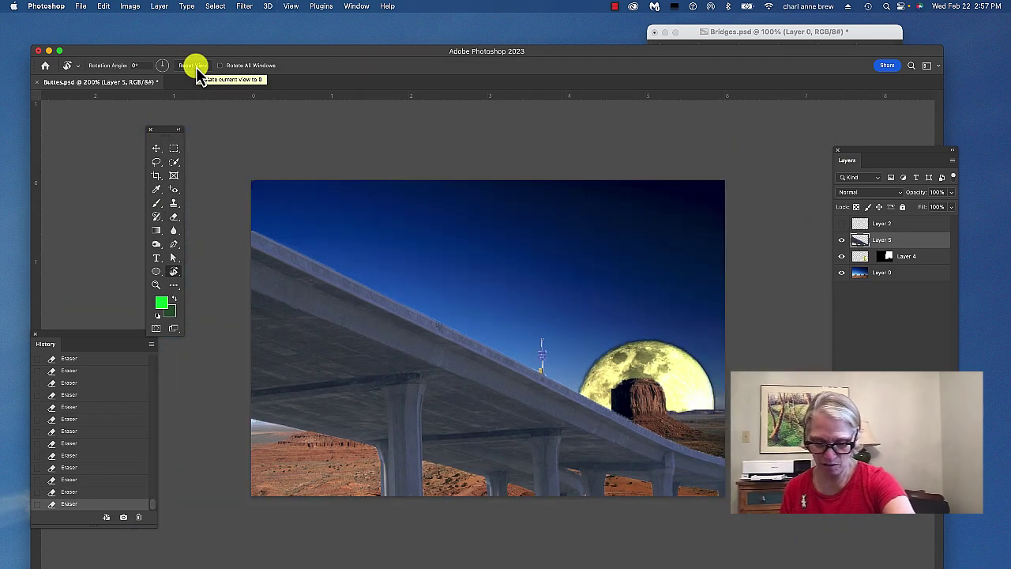
{"action": "key", "text": "super+minus"}
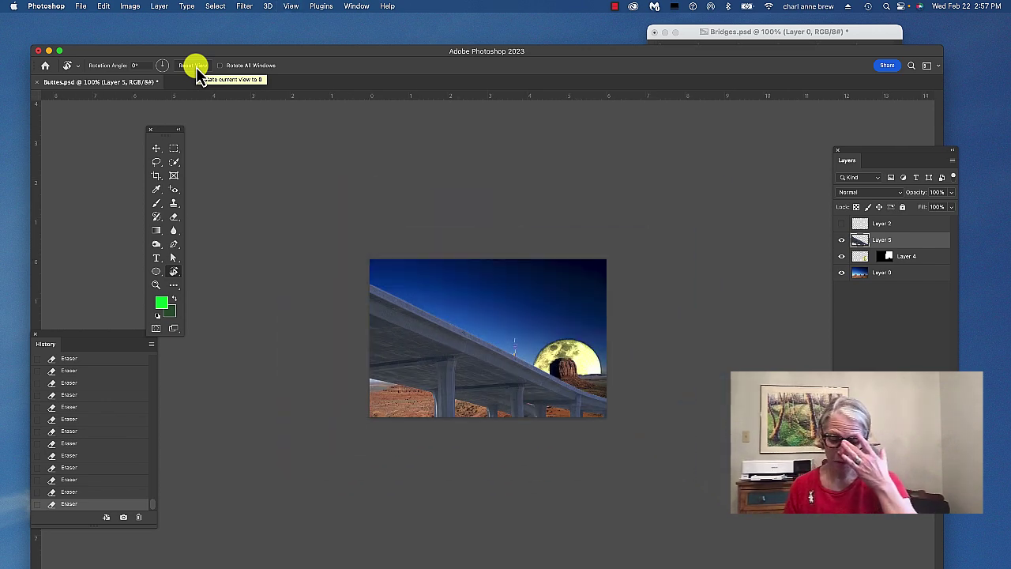